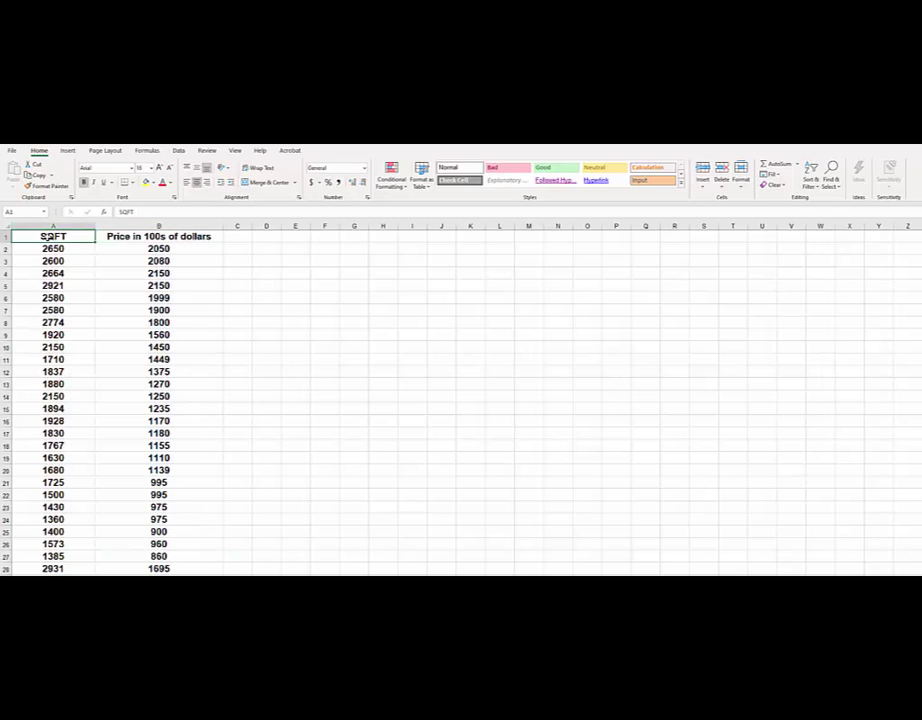
pyautogui.moveTo(48, 237); pyautogui.dragTo(98, 237)
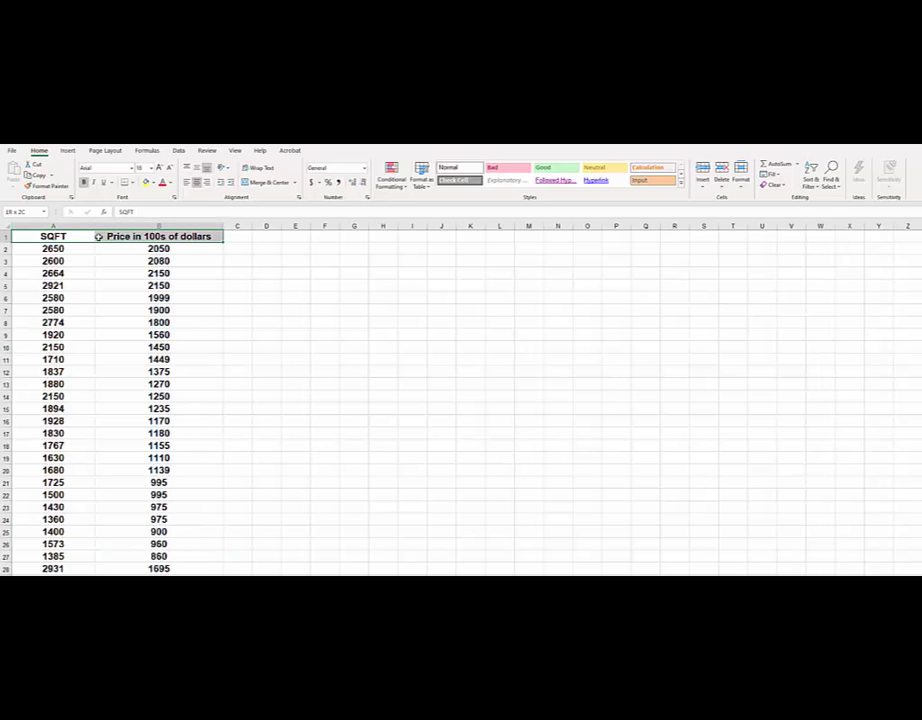
pyautogui.click(323, 273)
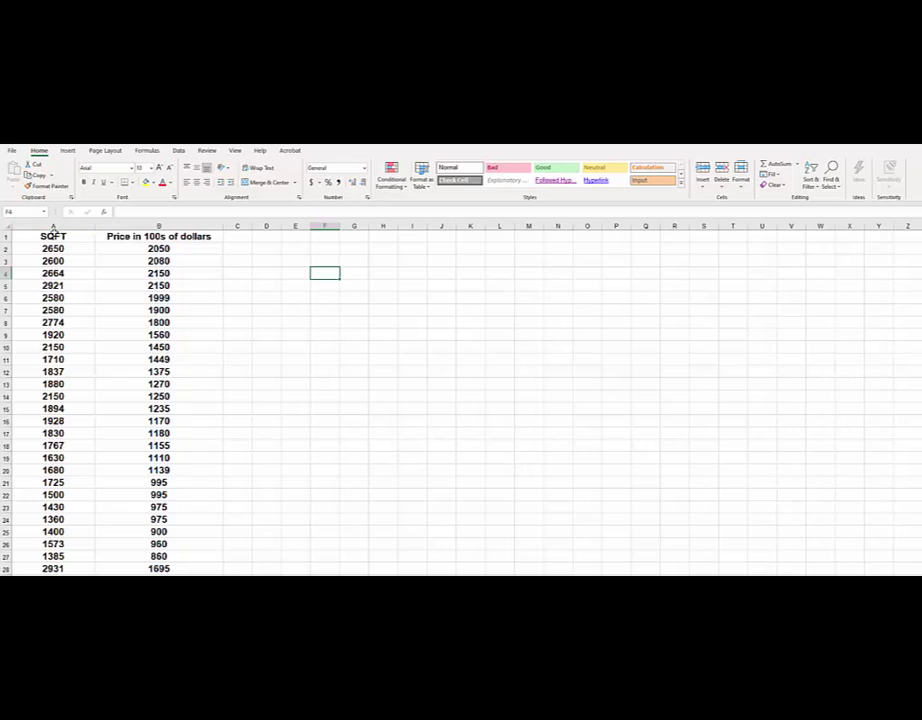
pyautogui.click(54, 235)
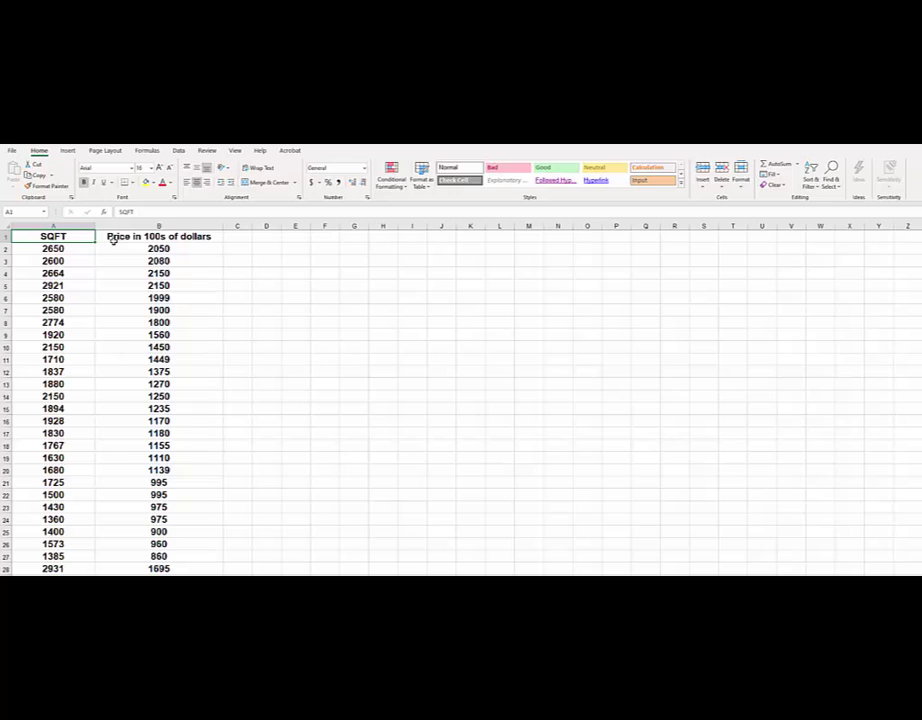
pyautogui.click(143, 233)
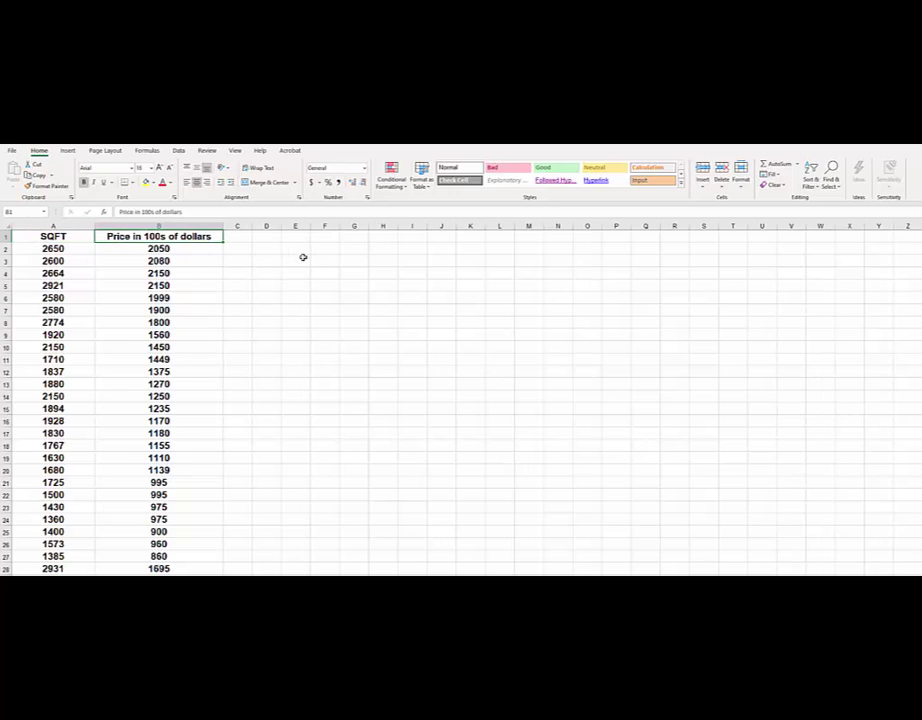
pyautogui.click(200, 248)
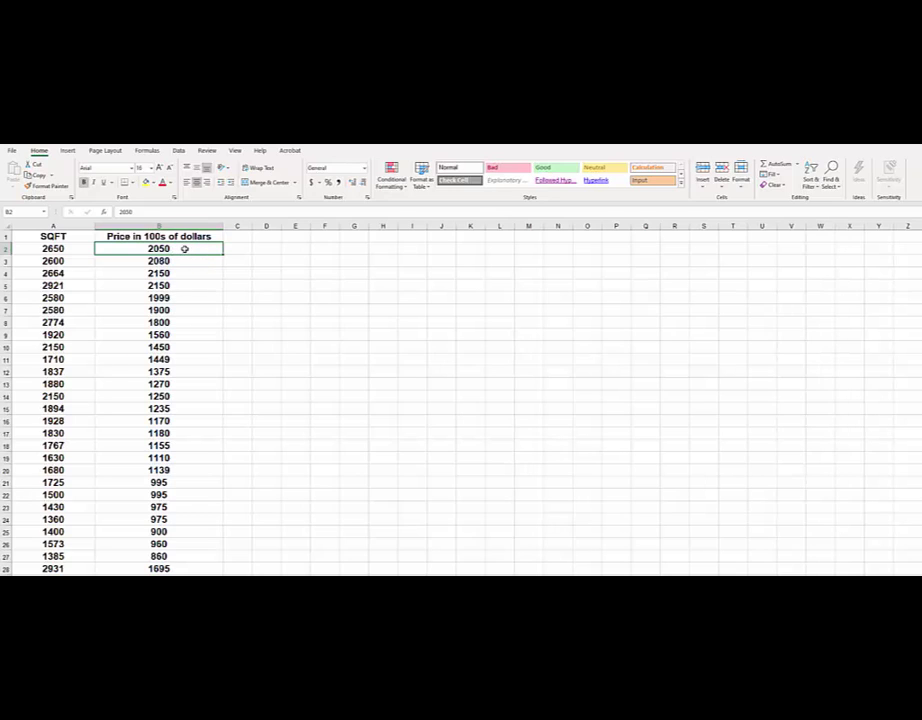
pyautogui.click(57, 235)
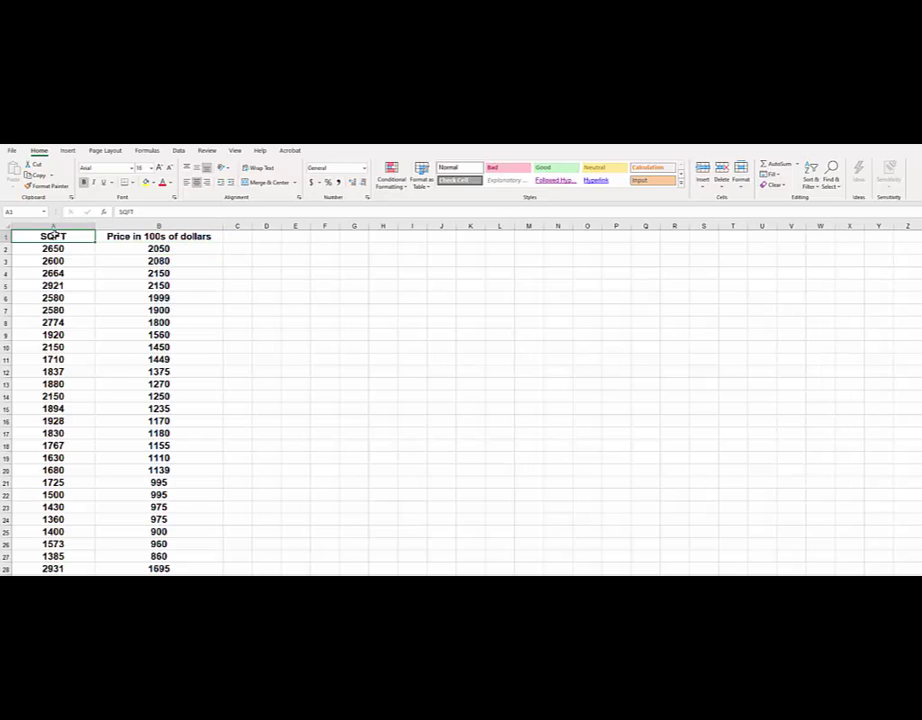
pyautogui.click(55, 227)
pyautogui.click(285, 284)
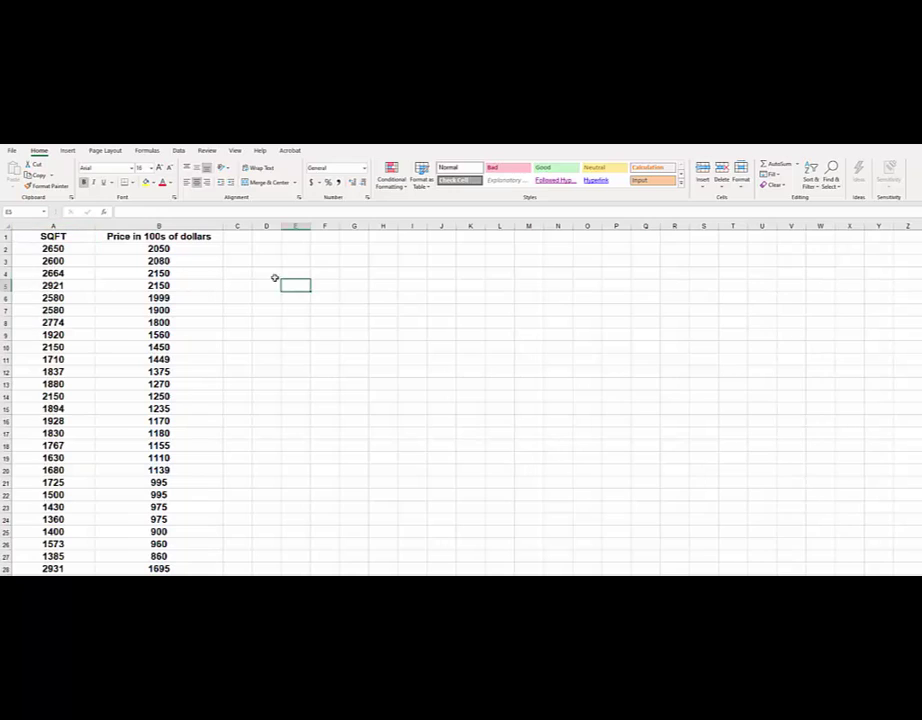
# - Insert a markers-only scatter chart from the SQFT and Price in 100s of dollars columns (A and B)
pyautogui.click(73, 224)
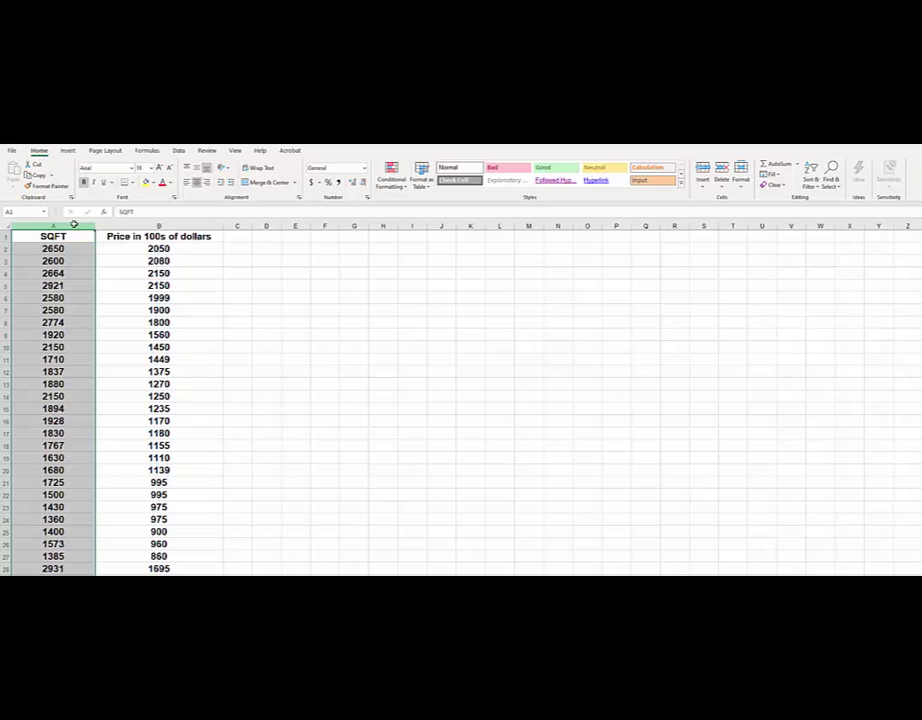
pyautogui.hotkey('shift', 'Right')
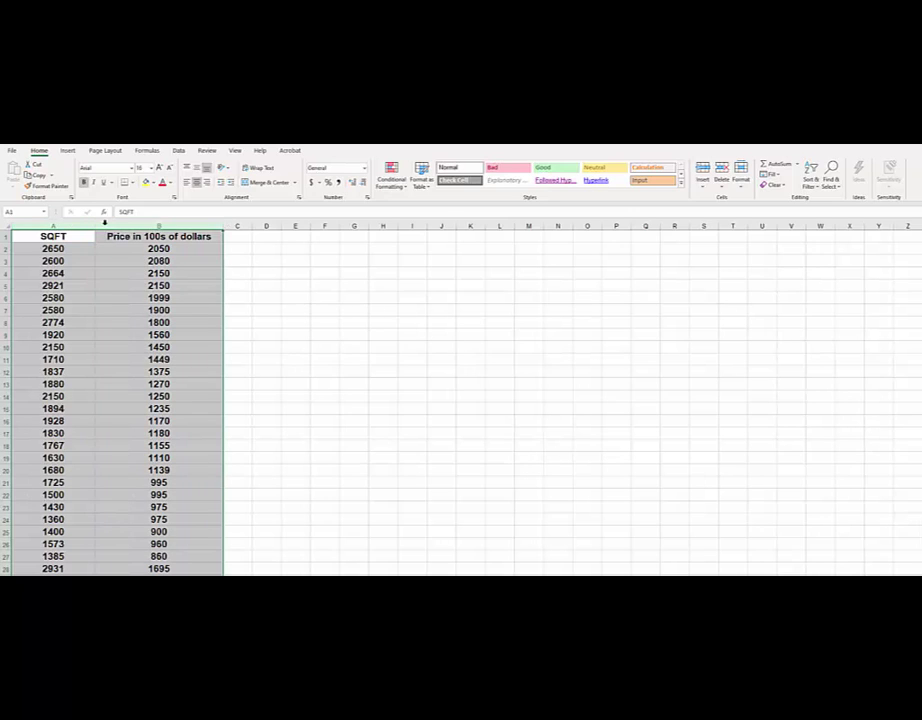
pyautogui.click(69, 151)
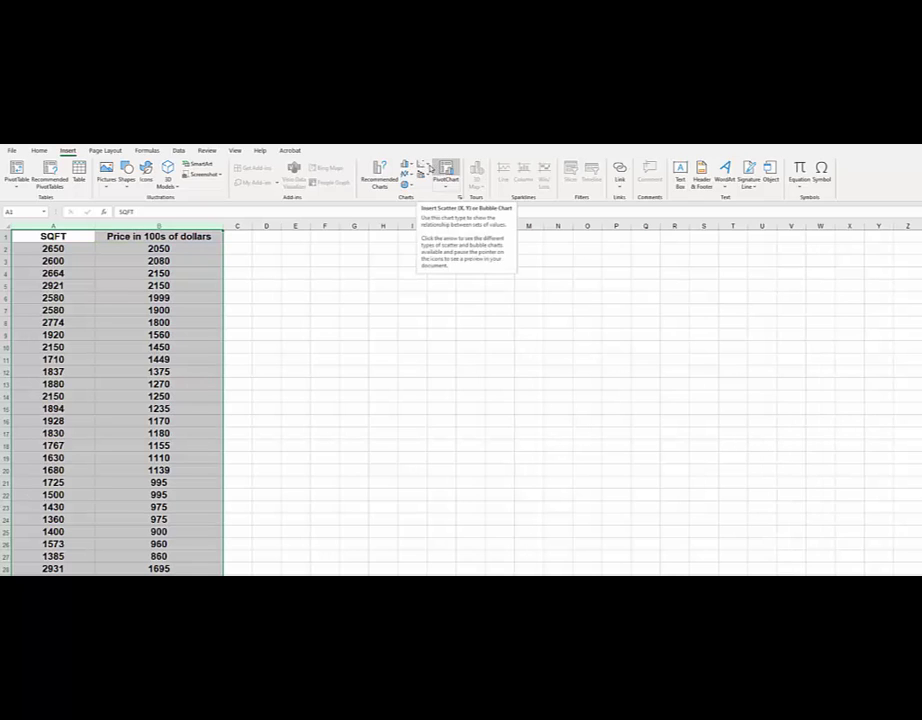
pyautogui.click(424, 165)
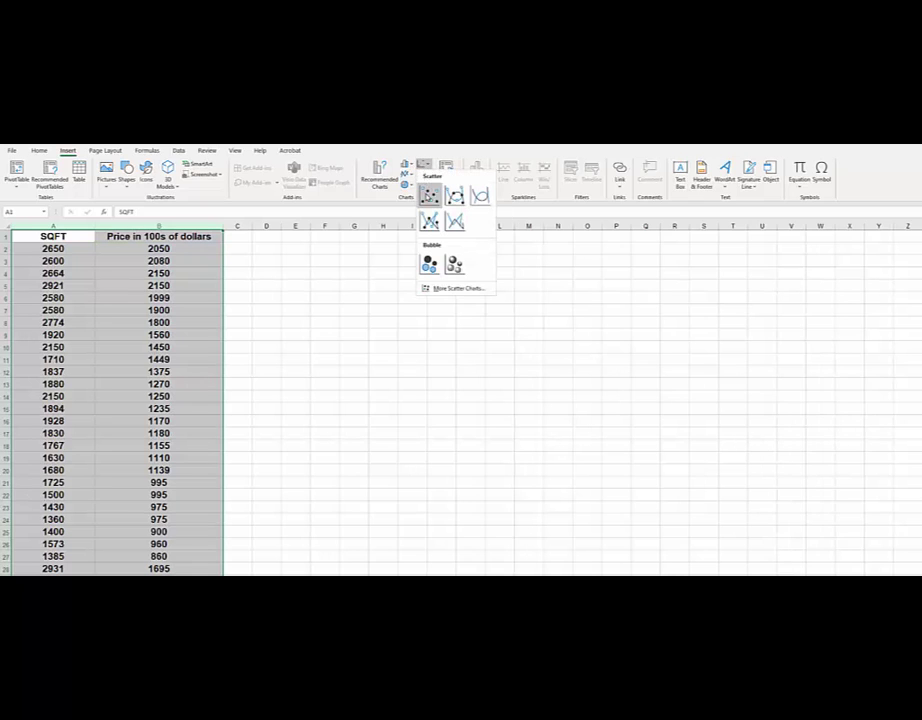
pyautogui.click(429, 194)
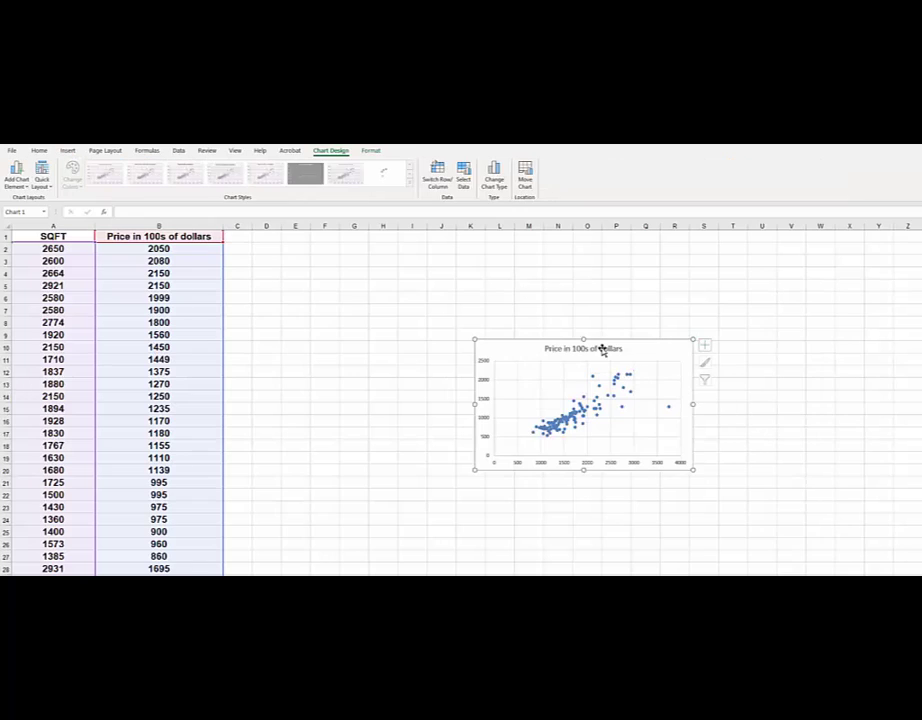
# - Delete the scatter chart's title and enlarge the chart to span roughly columns E to R and rows 4 to 25
pyautogui.click(601, 348)
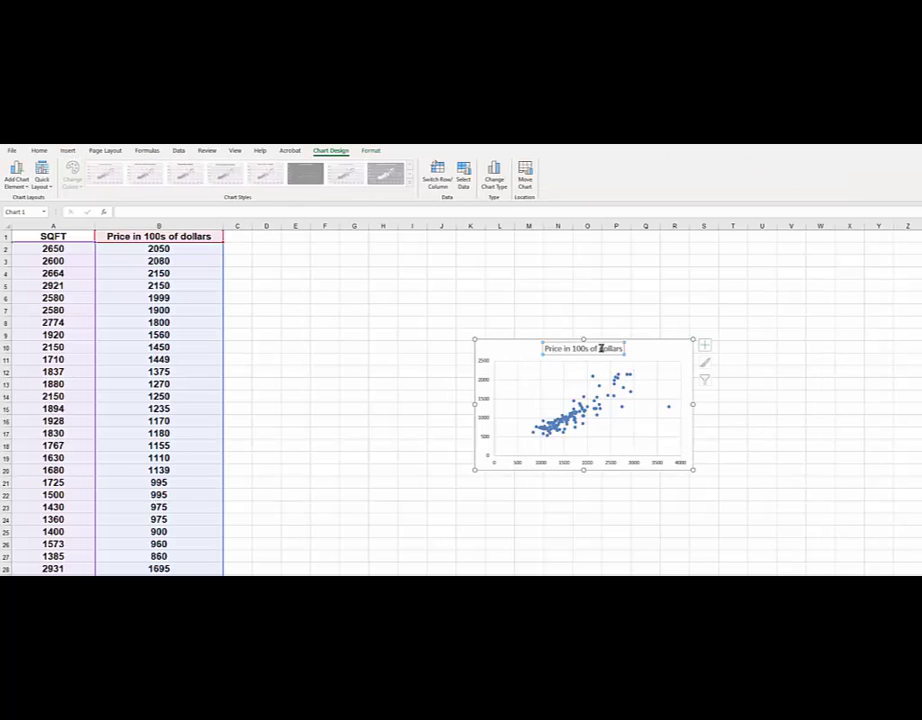
pyautogui.press('Delete')
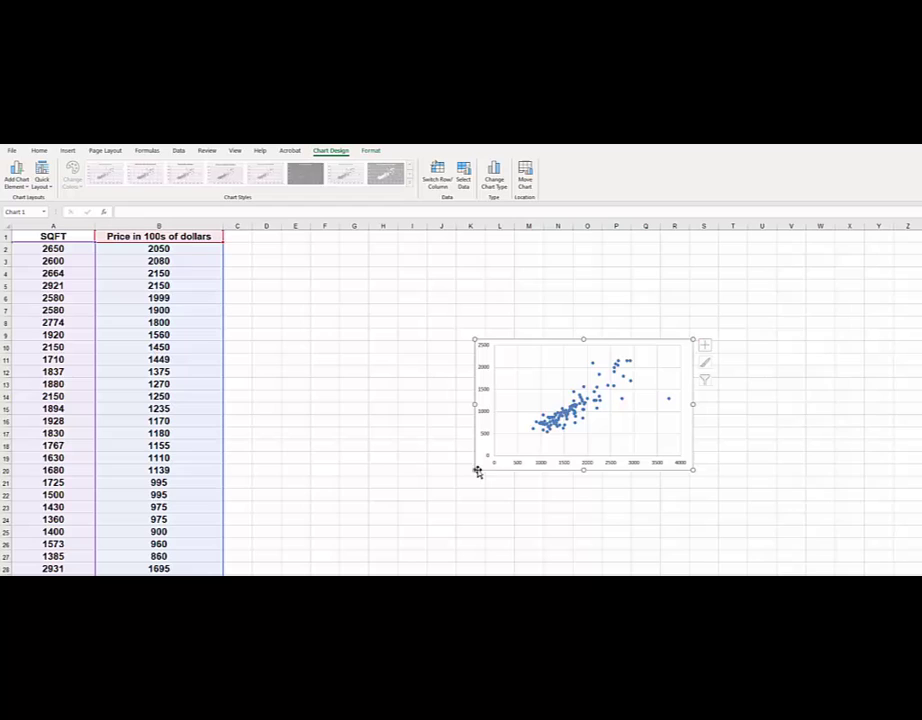
pyautogui.moveTo(475, 469); pyautogui.dragTo(333, 531)
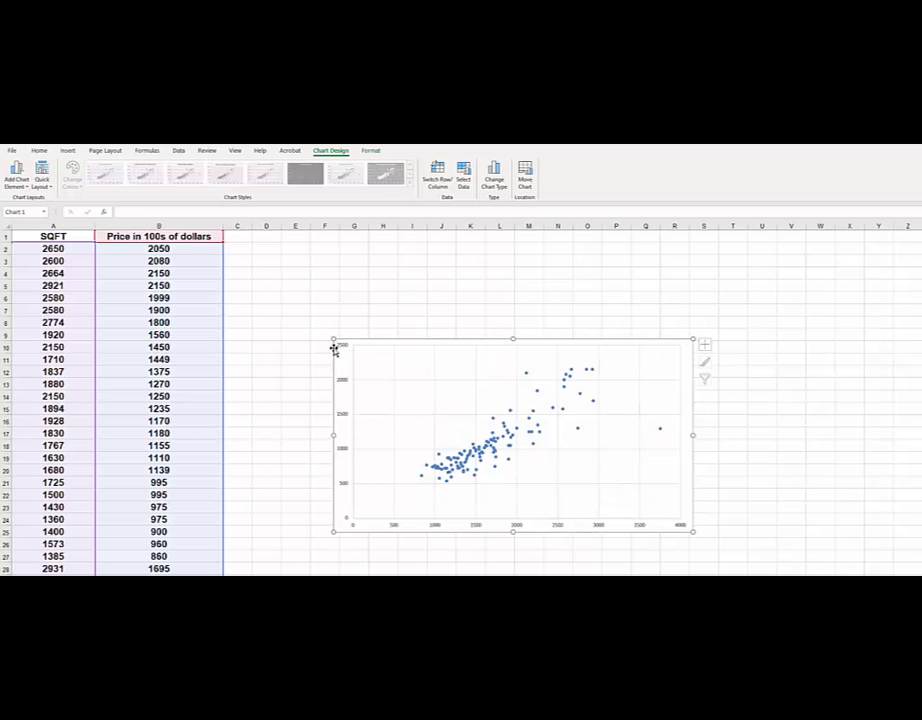
pyautogui.moveTo(333, 339); pyautogui.dragTo(273, 277)
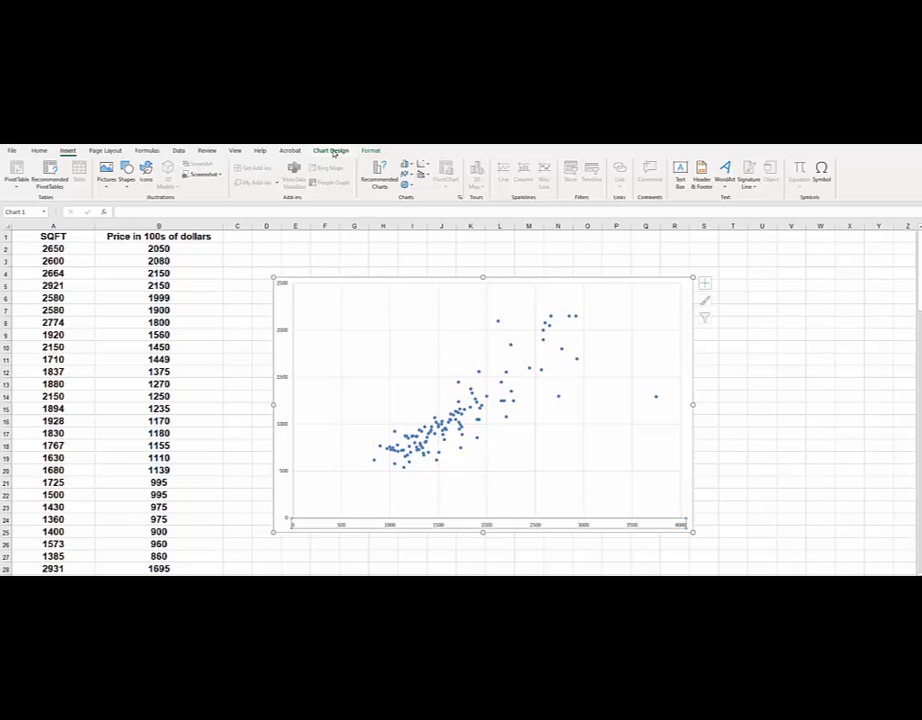
# - Add a primary horizontal axis title to the scatter chart reading "x: SQFT"
pyautogui.click(332, 151)
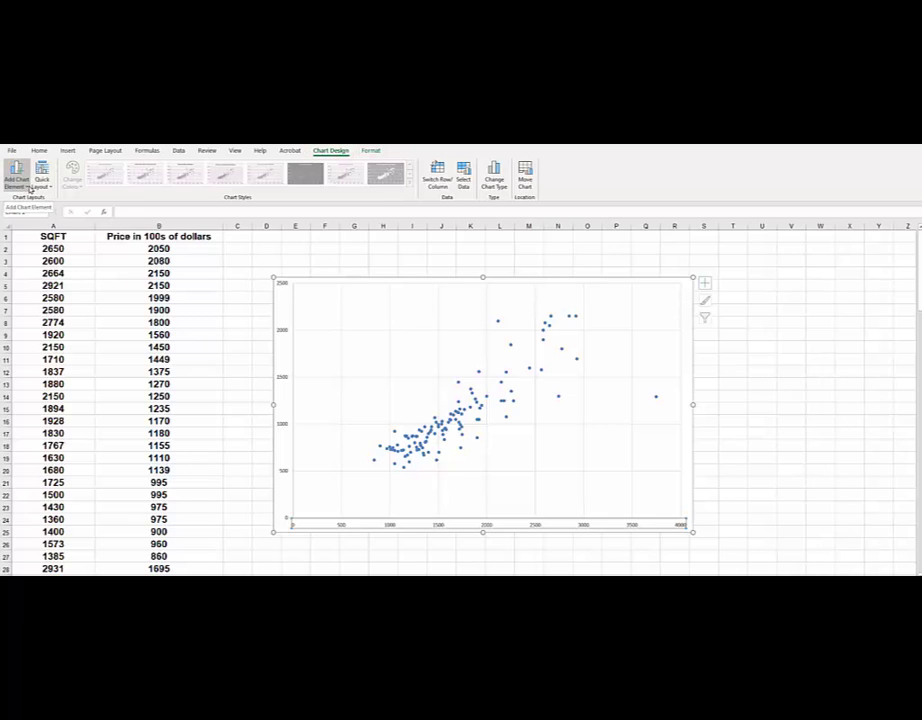
pyautogui.click(29, 186)
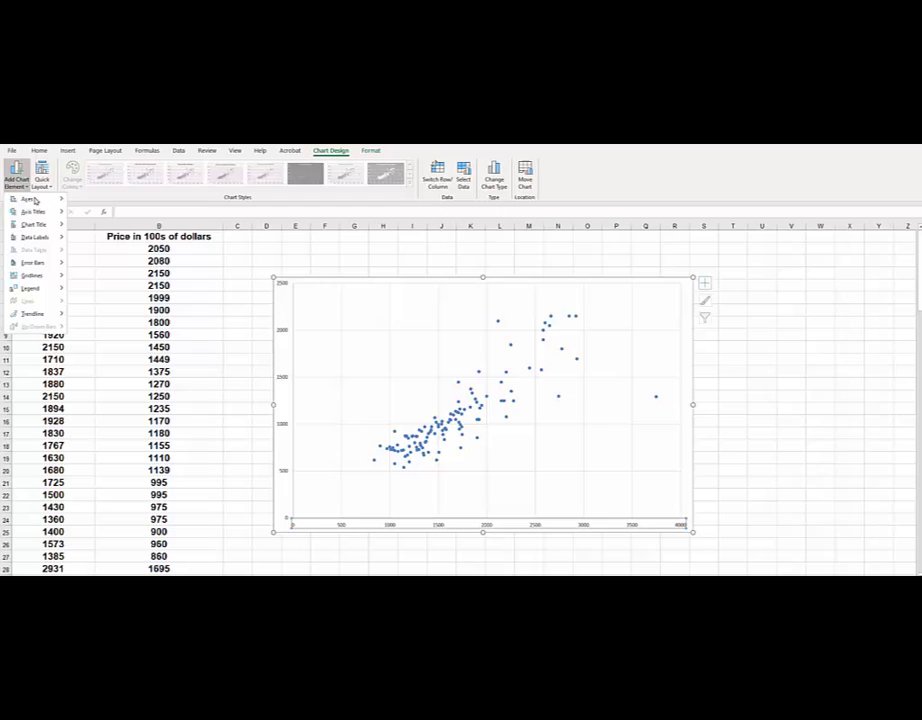
pyautogui.moveTo(38, 214)
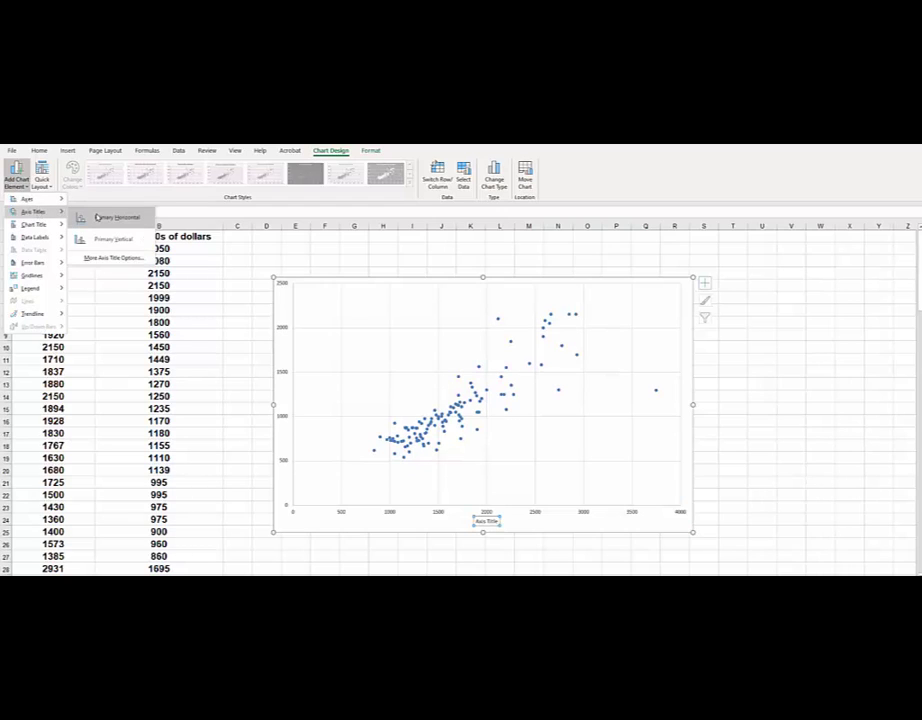
pyautogui.click(98, 217)
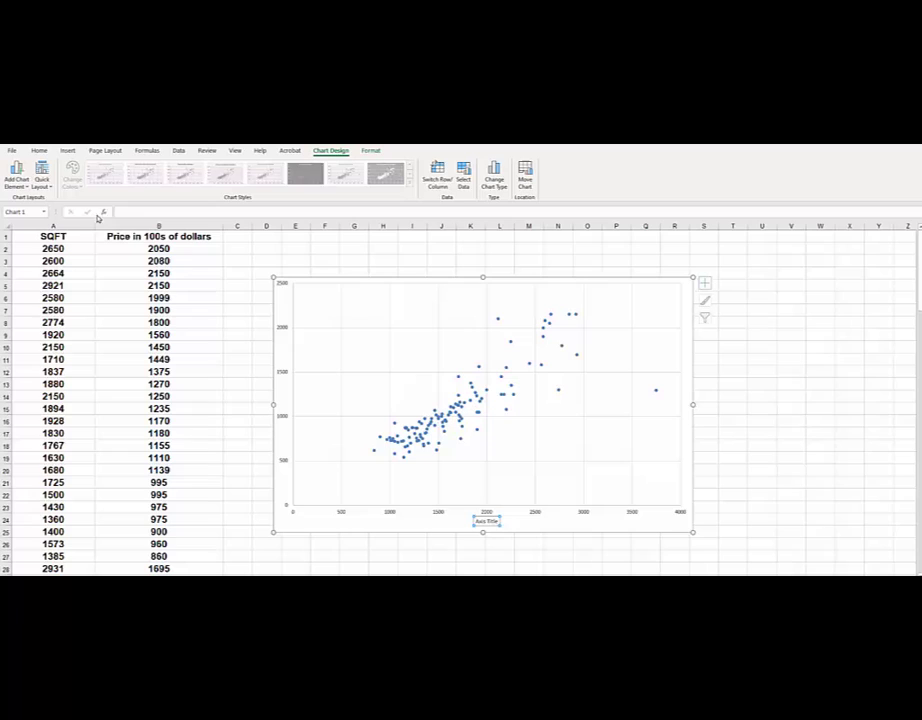
pyautogui.click(479, 521)
pyautogui.moveTo(476, 521); pyautogui.dragTo(499, 521)
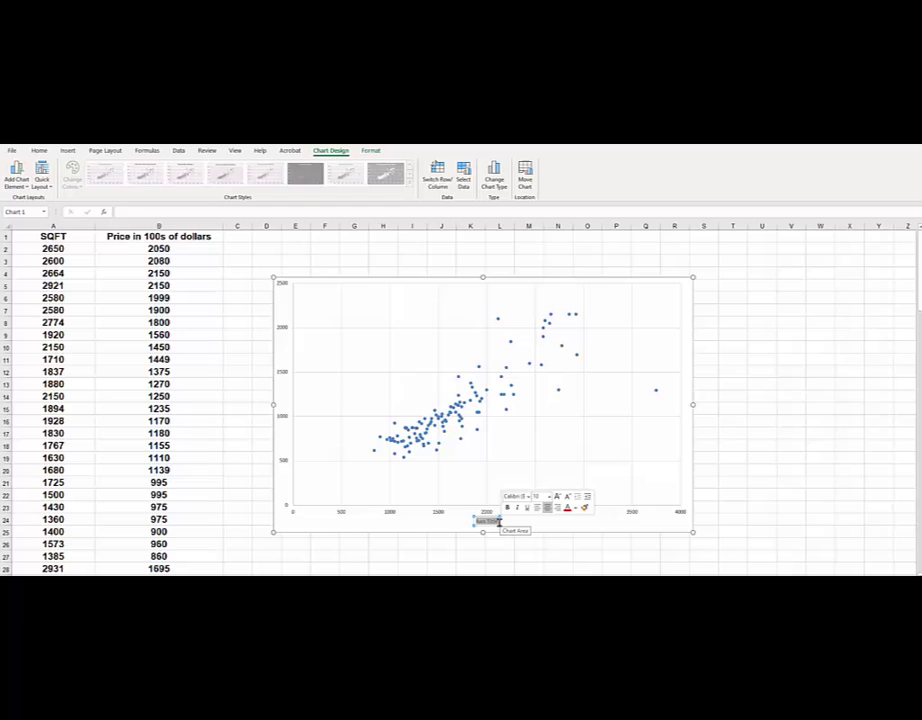
pyautogui.write('S')
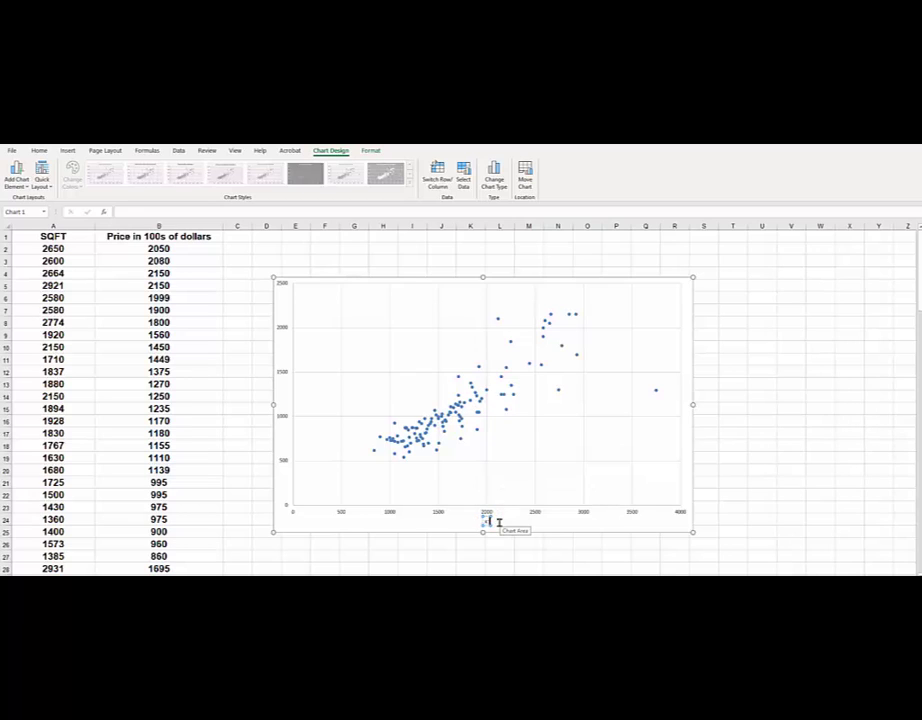
pyautogui.write('QFT')
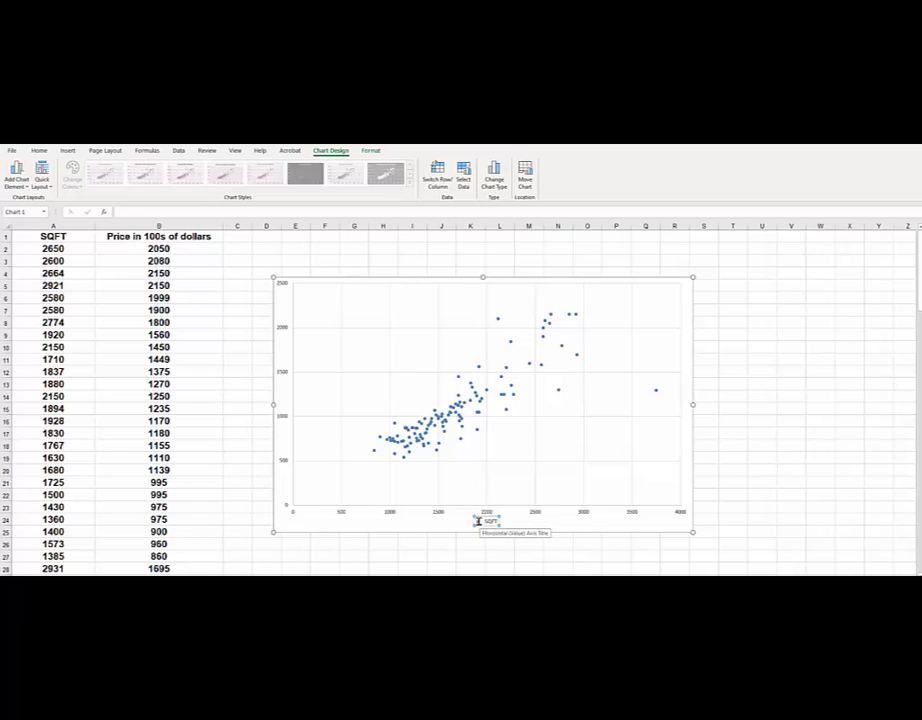
# - Set the font size of the horizontal axis title to 20
pyautogui.moveTo(476, 521); pyautogui.dragTo(494, 521)
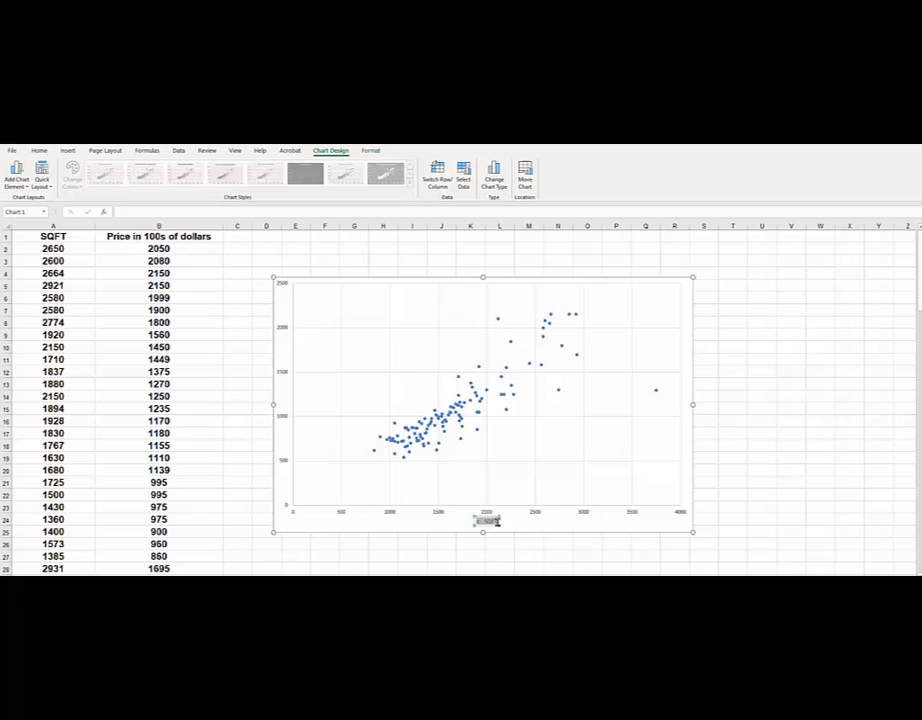
pyautogui.click(39, 150)
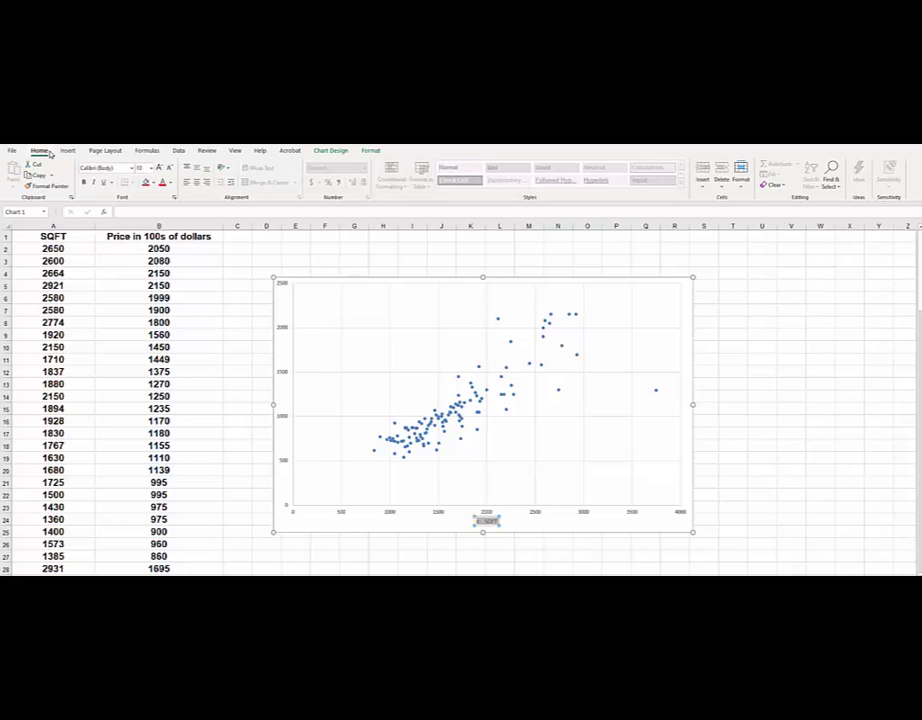
pyautogui.click(151, 167)
pyautogui.click(144, 273)
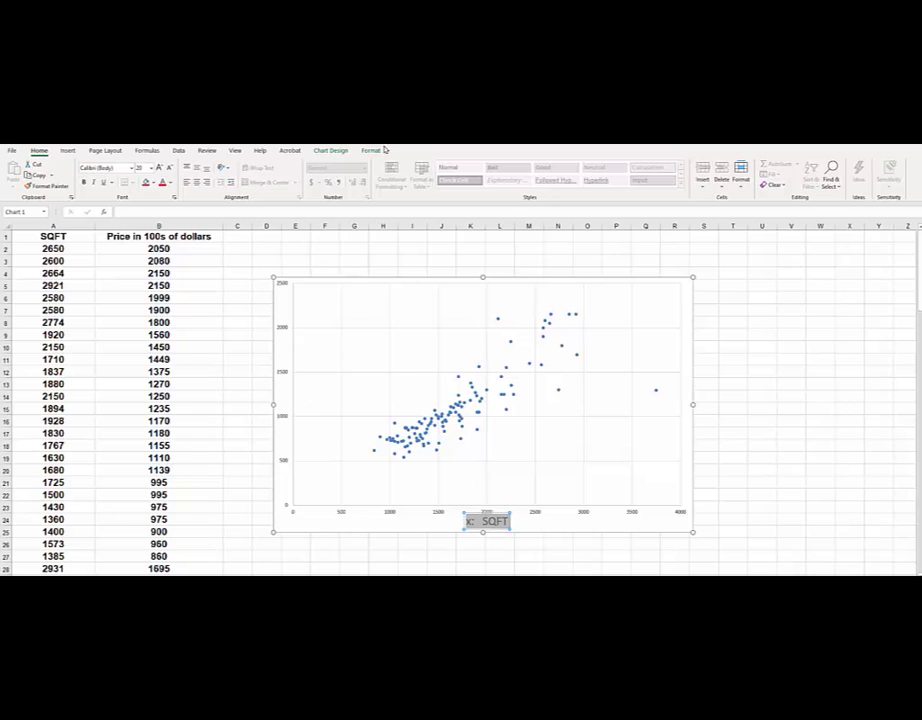
# - Add a primary vertical axis title to the chart reading "y: Price in 100s of dollars"
pyautogui.click(330, 150)
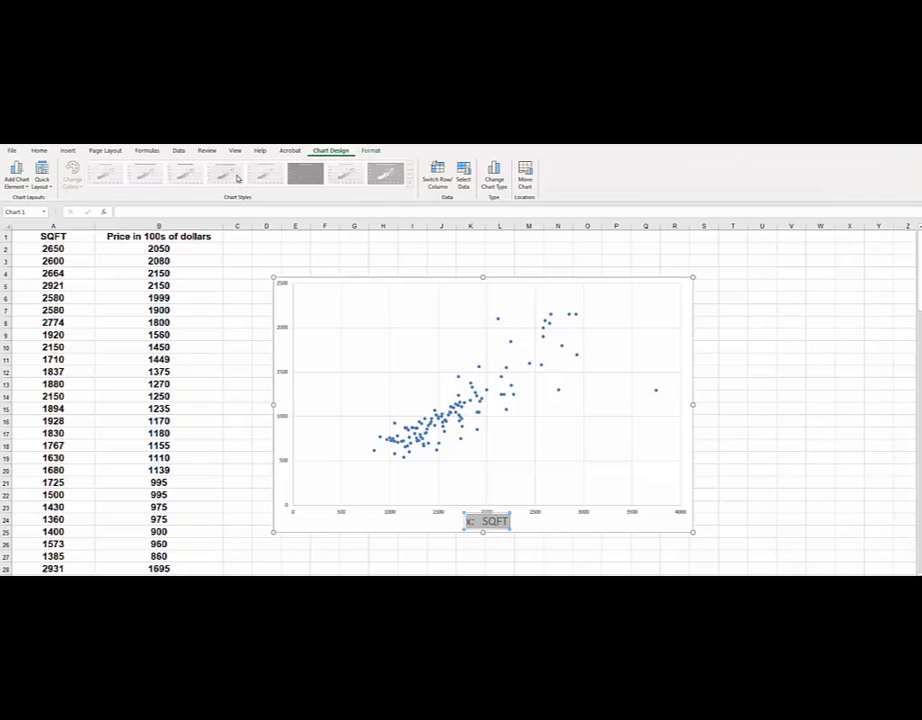
pyautogui.click(22, 178)
pyautogui.moveTo(35, 211)
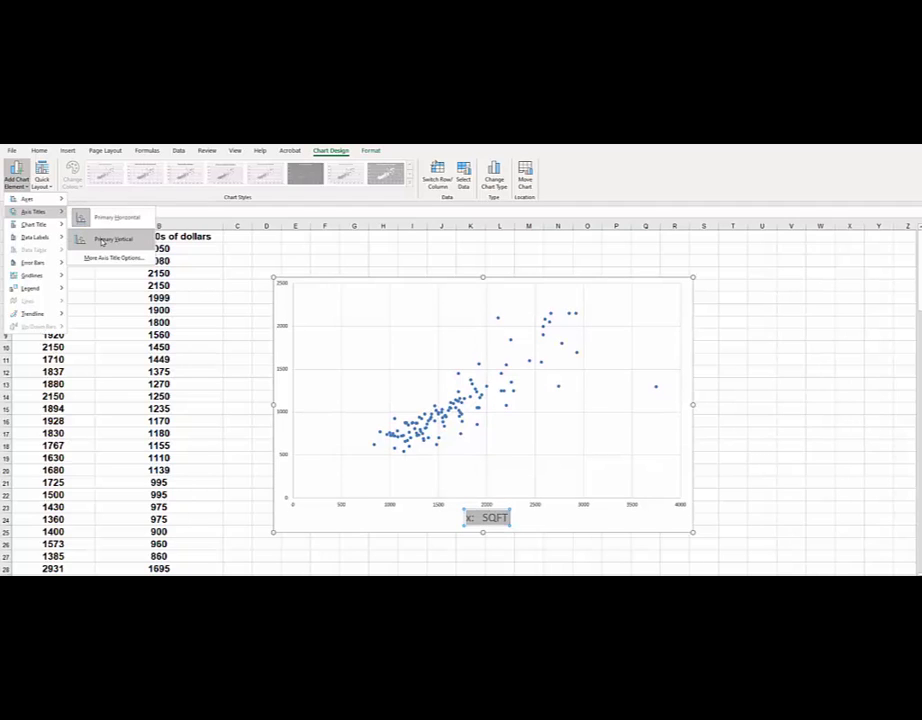
pyautogui.click(102, 241)
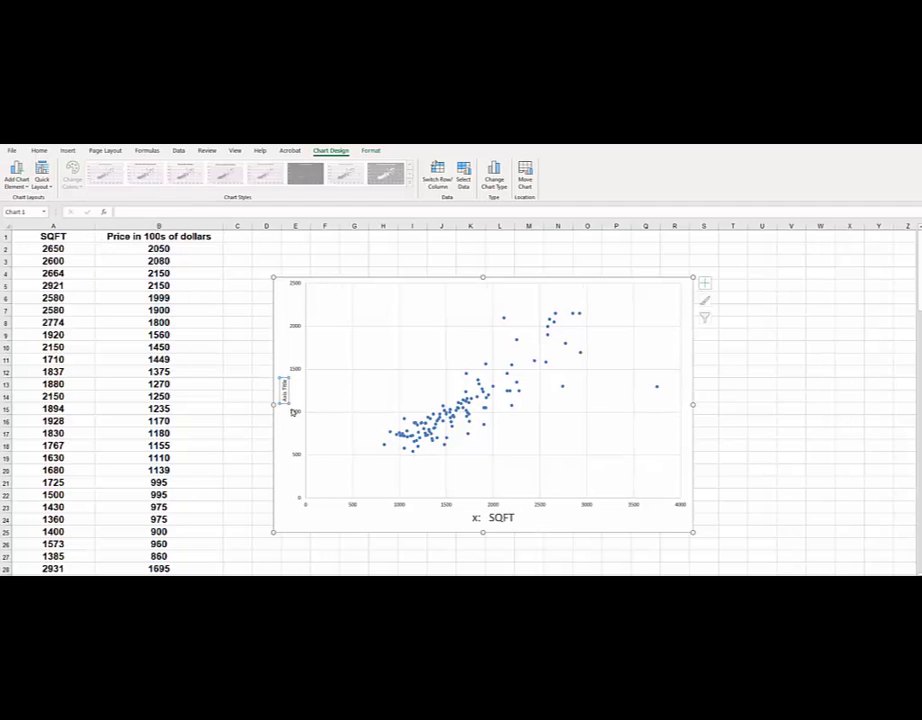
pyautogui.click(284, 390)
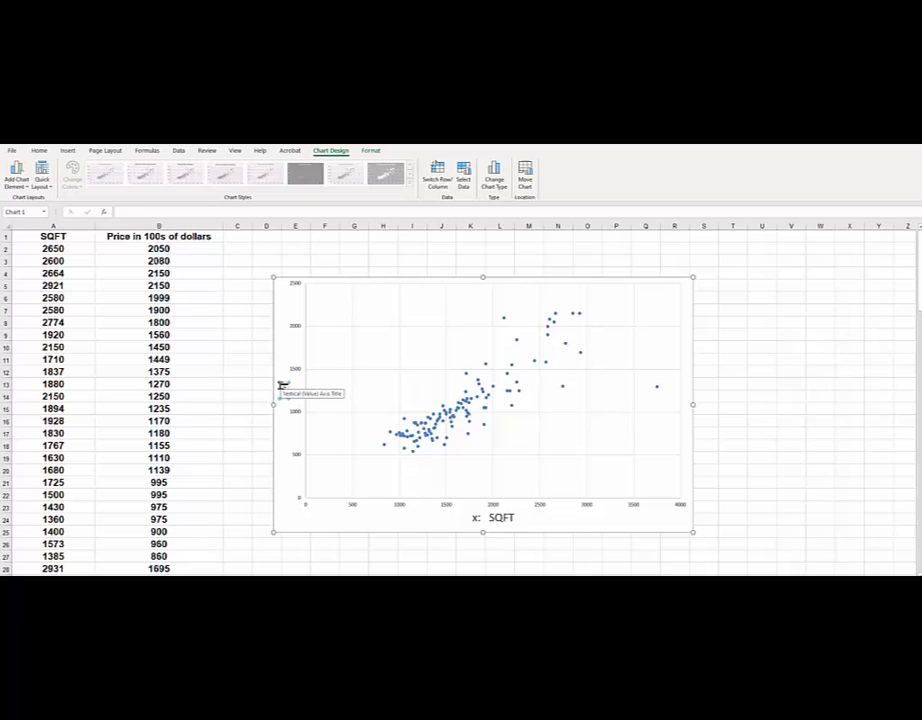
pyautogui.click(283, 385)
pyautogui.write('y: Price in 100s of dollars')
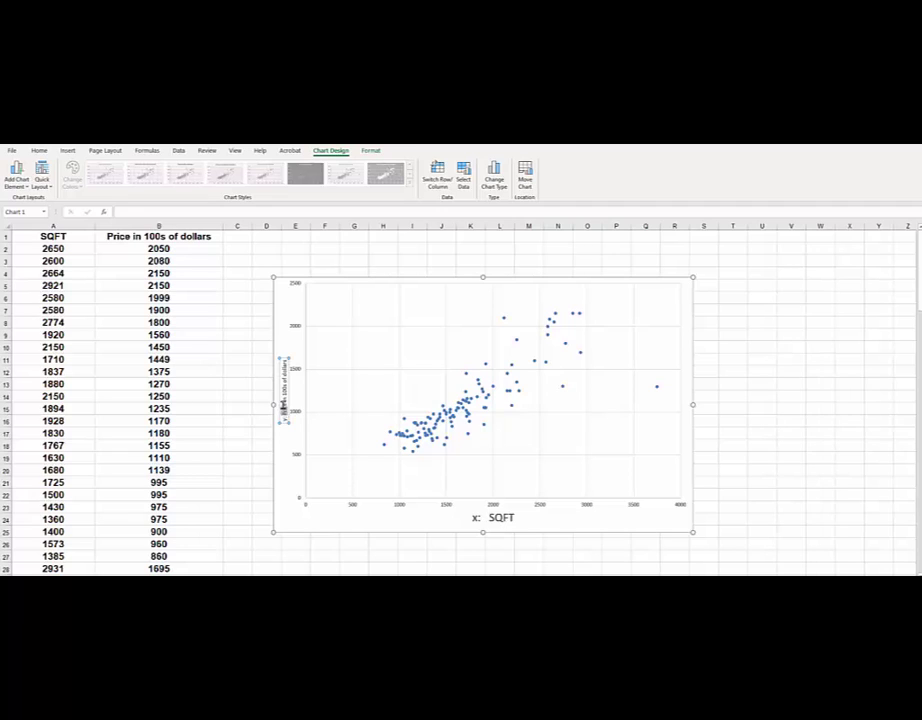
# - Set the font size of the vertical axis title to 18 and re-enter its "y:" prefix
pyautogui.doubleClick(284, 408)
pyautogui.click(286, 420)
pyautogui.moveTo(285, 418); pyautogui.dragTo(282, 365)
pyautogui.click(39, 150)
pyautogui.click(151, 168)
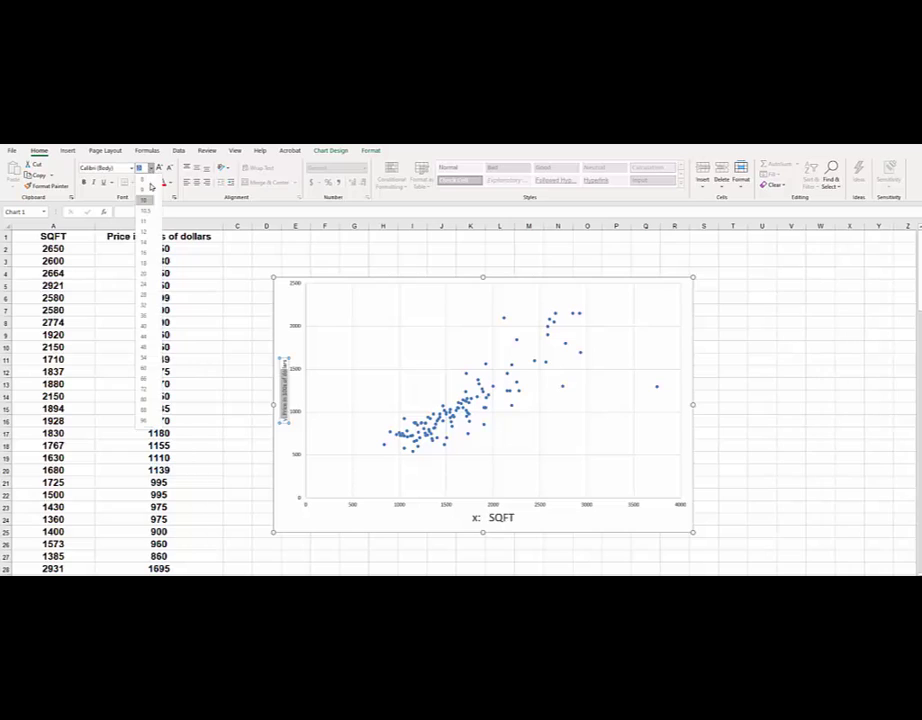
pyautogui.click(144, 265)
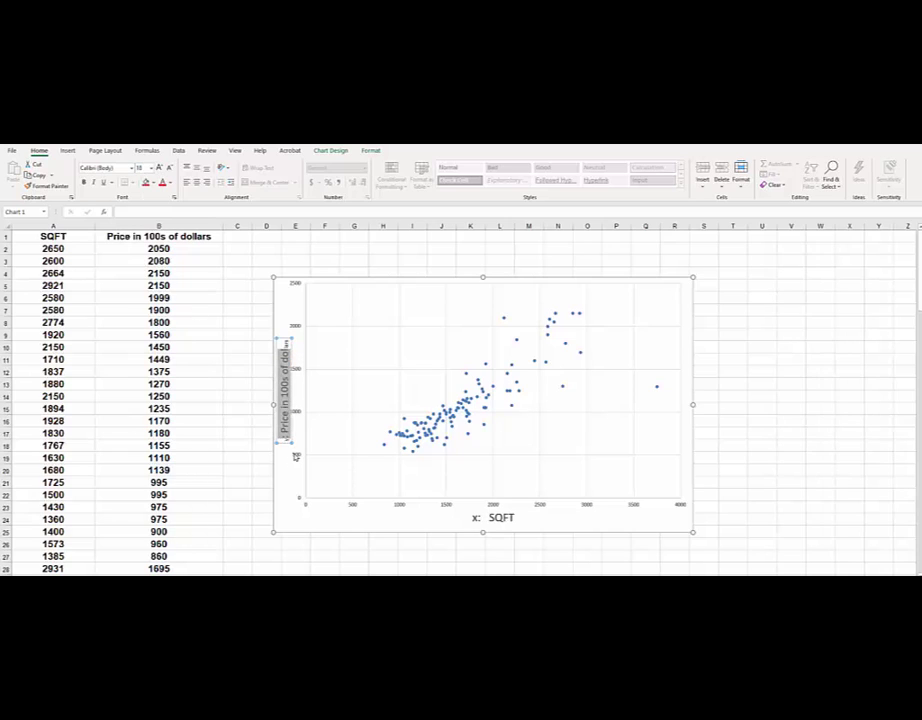
pyautogui.click(288, 439)
pyautogui.write('y:')
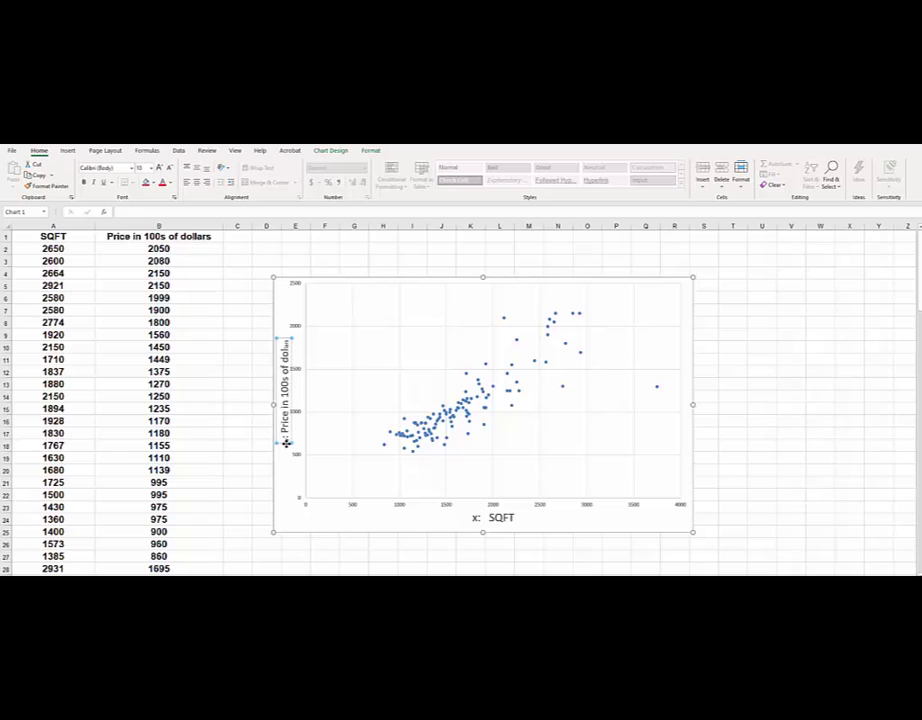
pyautogui.press('Escape')
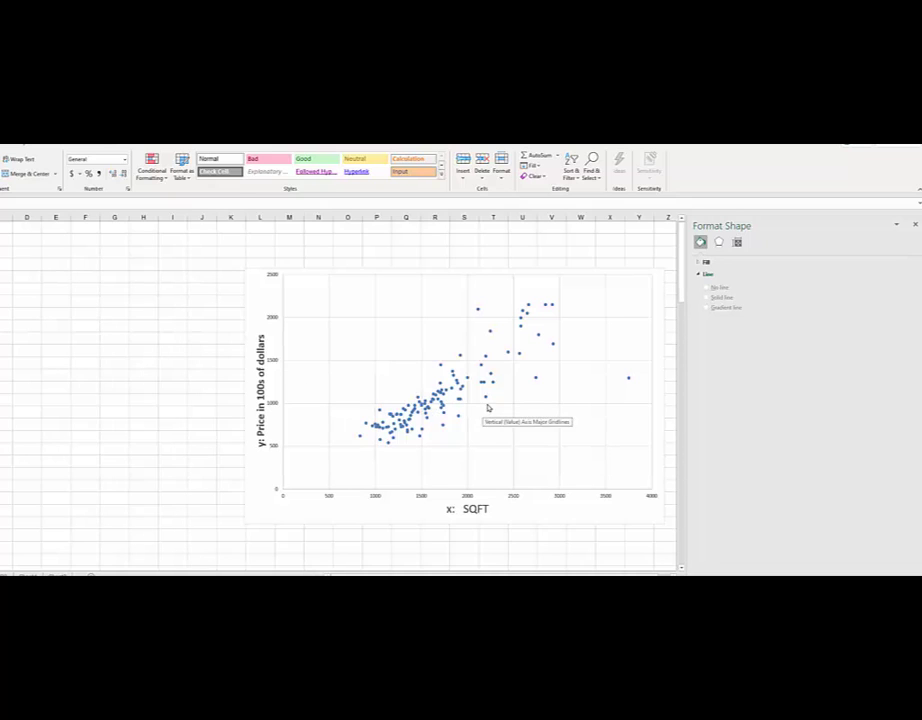
# - Add a linear trendline to the price data series and display its equation on the chart
pyautogui.moveTo(486, 400)
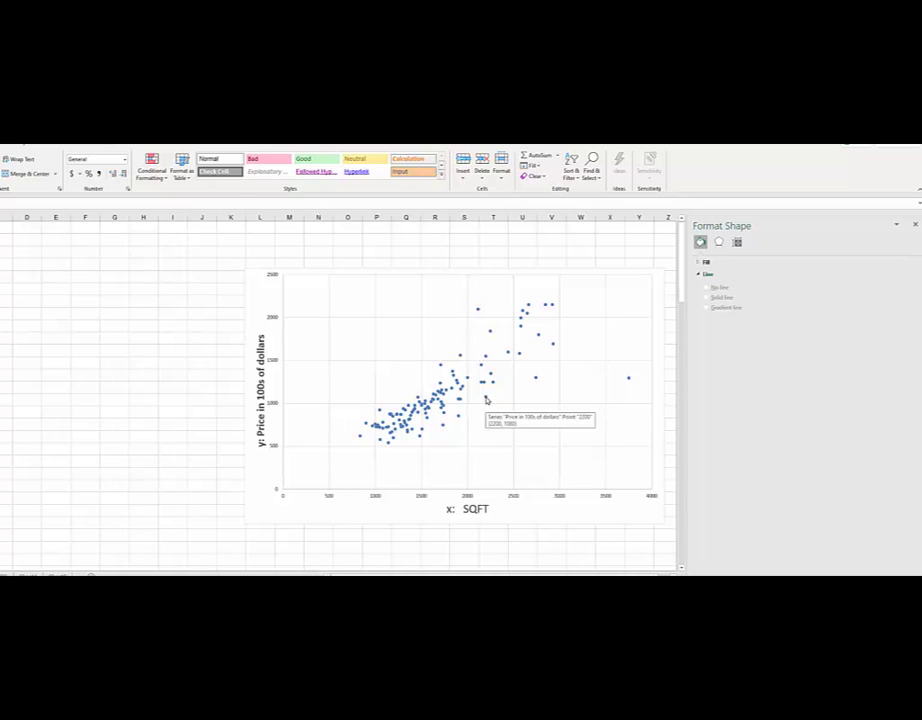
pyautogui.press('Escape')
pyautogui.rightClick(486, 400)
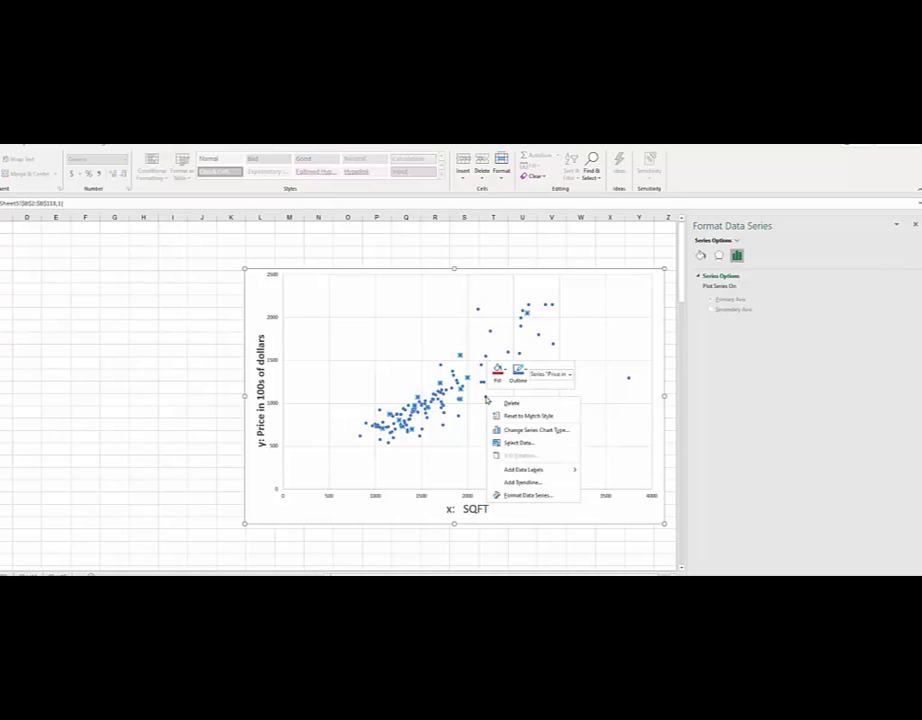
pyautogui.click(510, 484)
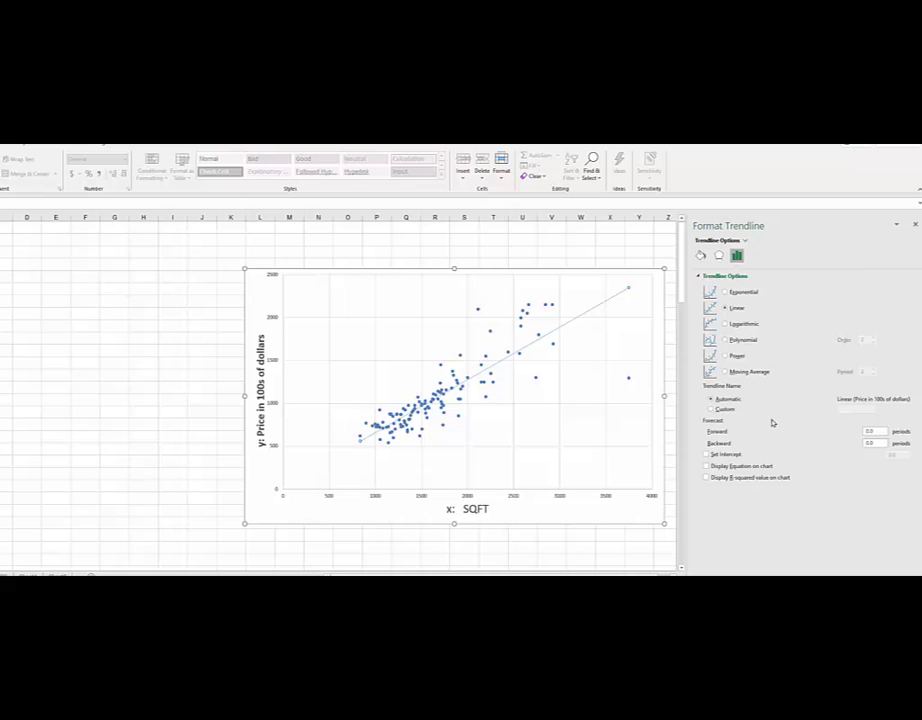
pyautogui.click(706, 466)
# - Move the trendline equation label to the empty upper-left part of the plot and enlarge its text
pyautogui.moveTo(609, 291); pyautogui.dragTo(414, 293)
pyautogui.click(350, 292)
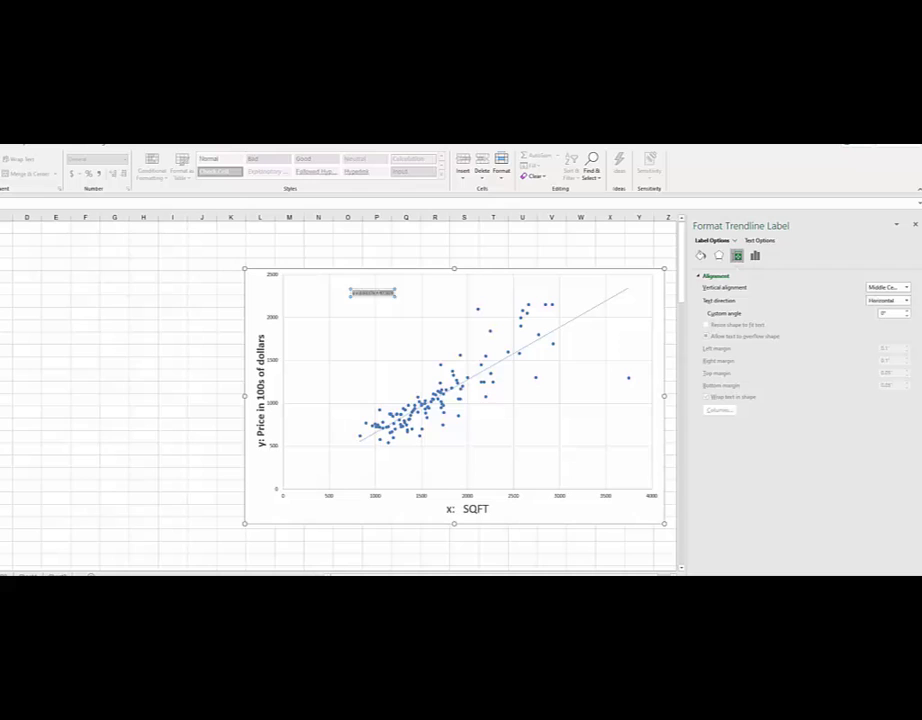
pyautogui.hotkey('ctrl', 'shift', '.')
pyautogui.hotkey('ctrl', 'shift', '.')
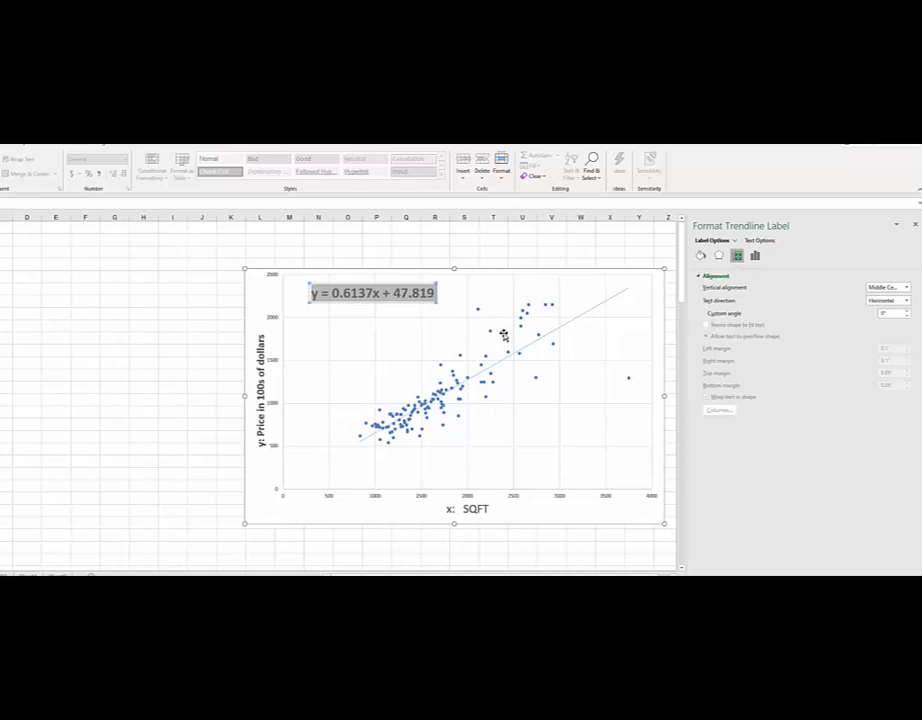
pyautogui.click(435, 316)
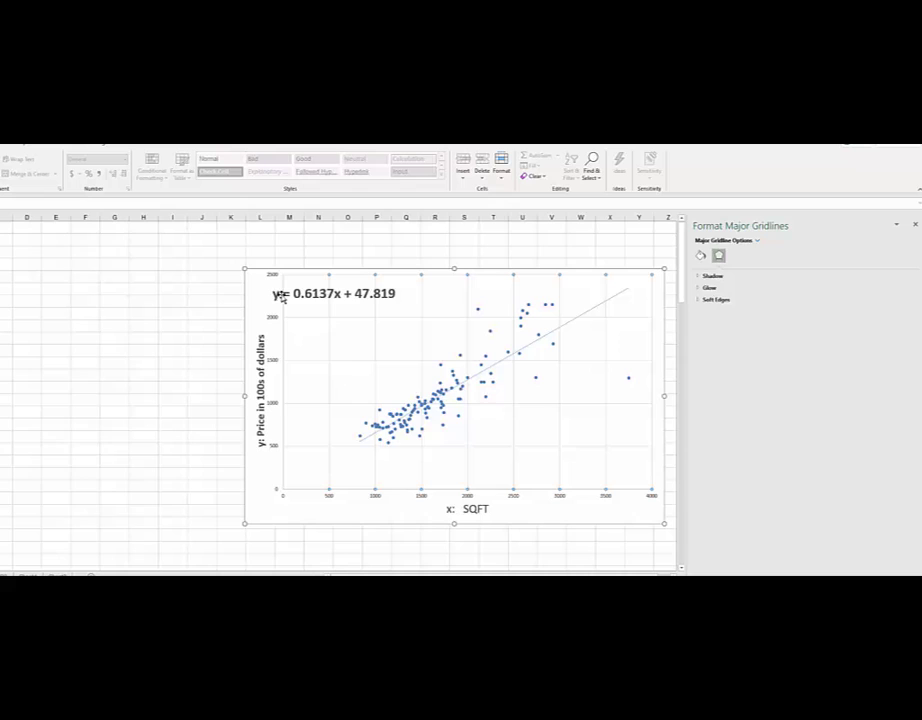
# - Format the trendline as a solid line with a solid dash type and a width of 2.75 pt
pyautogui.rightClick(575, 319)
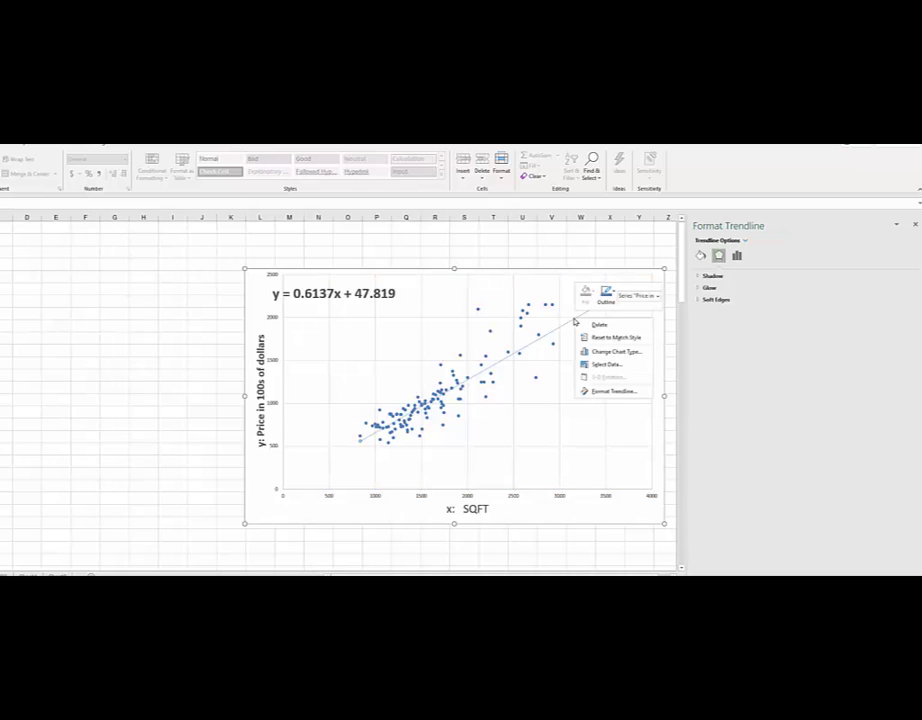
pyautogui.click(600, 391)
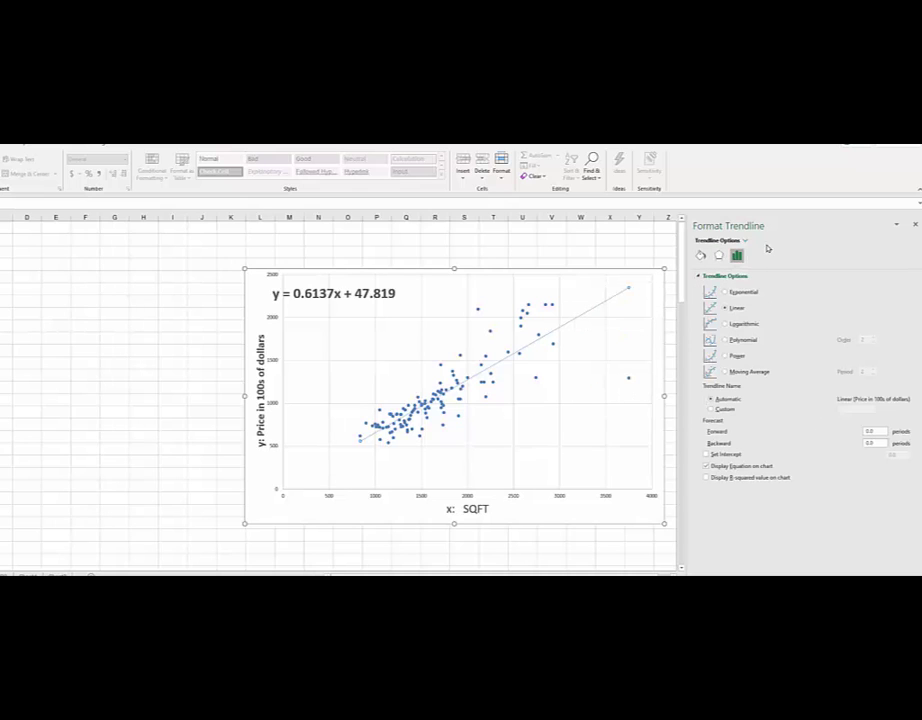
pyautogui.click(745, 242)
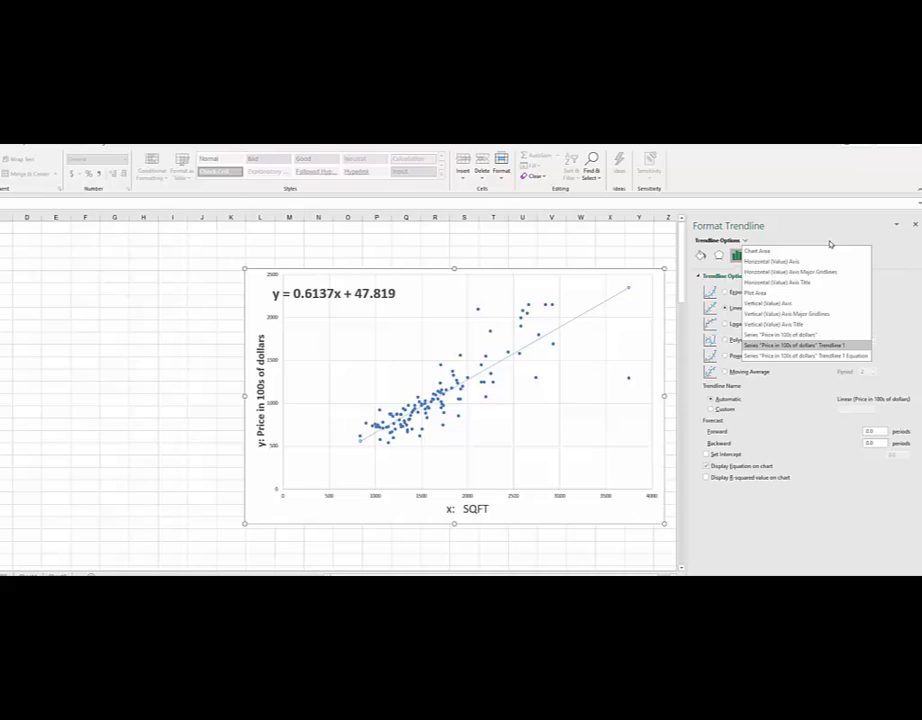
pyautogui.click(851, 494)
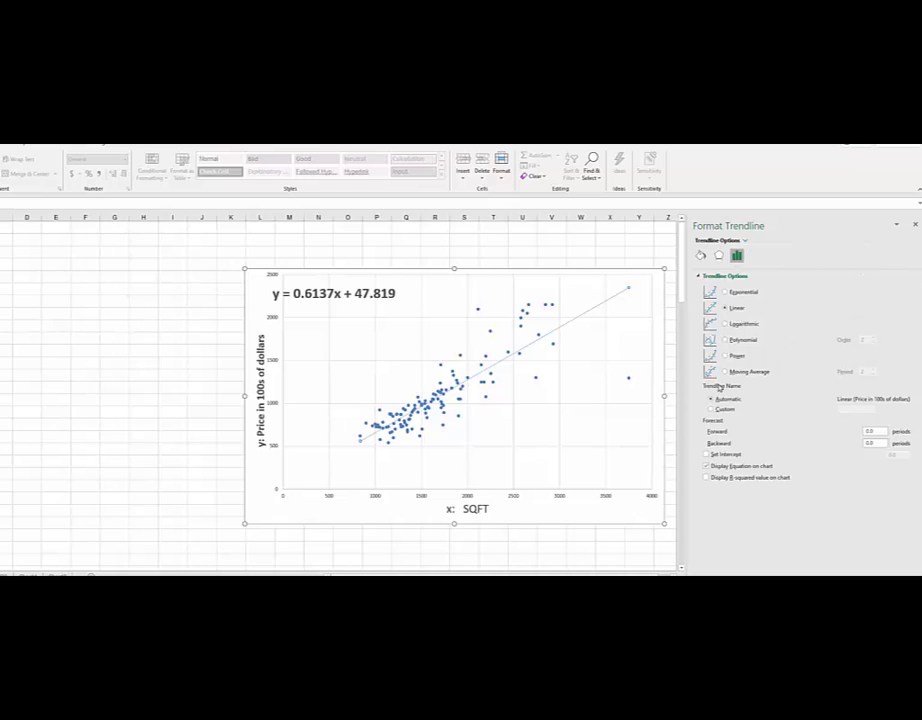
pyautogui.click(702, 256)
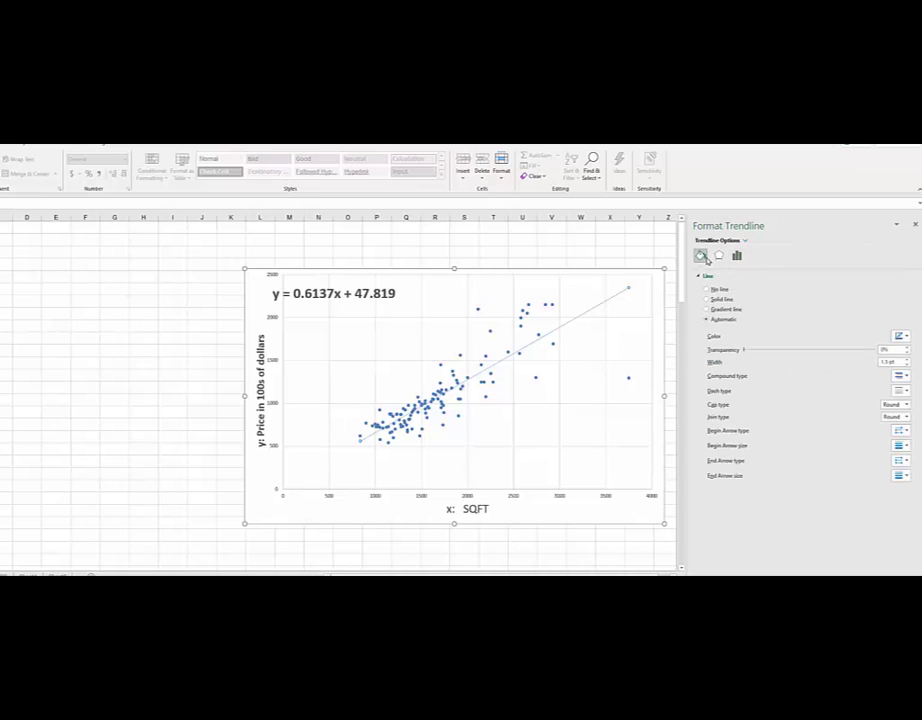
pyautogui.click(718, 256)
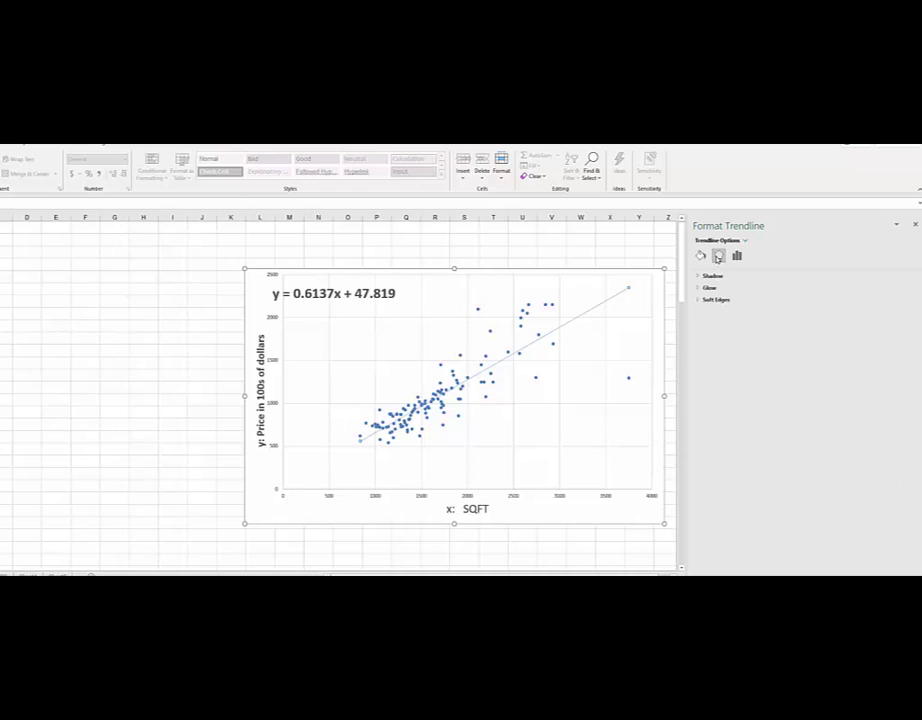
pyautogui.click(701, 256)
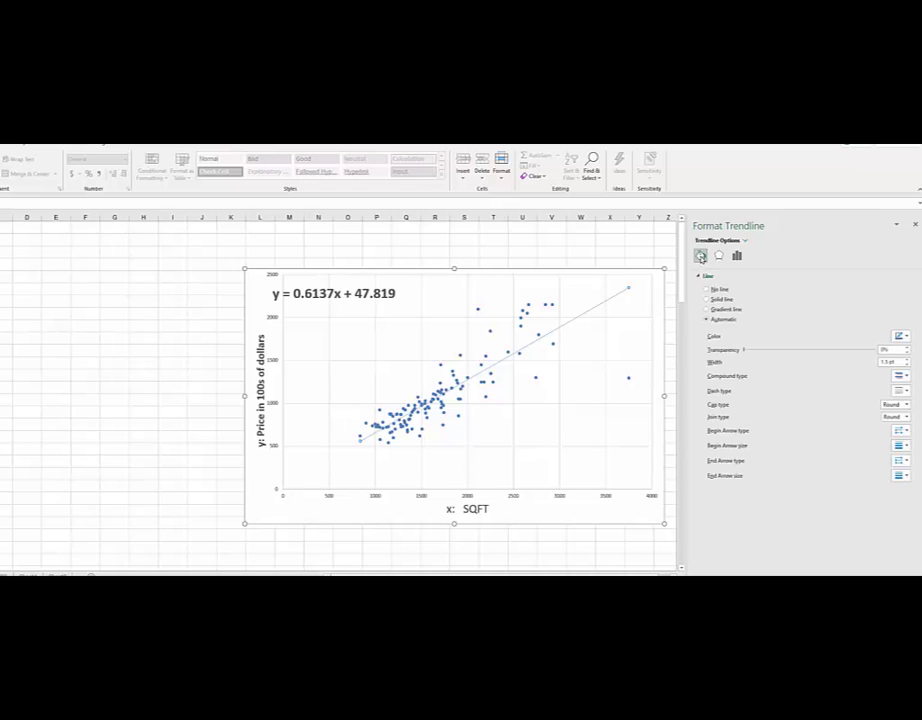
pyautogui.click(903, 391)
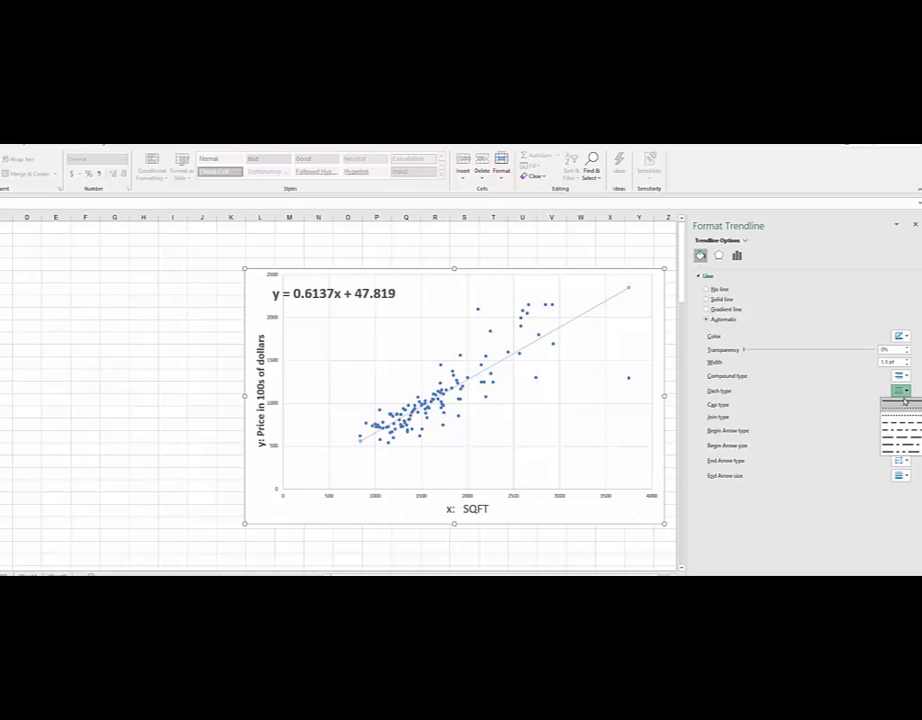
pyautogui.click(900, 404)
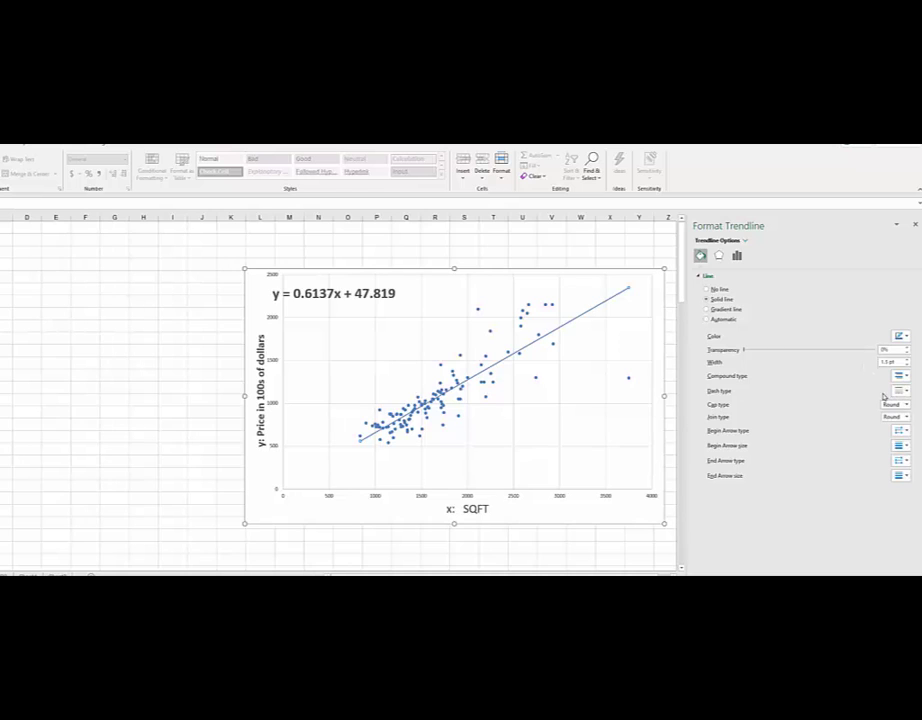
pyautogui.click(907, 361)
pyautogui.click(907, 358)
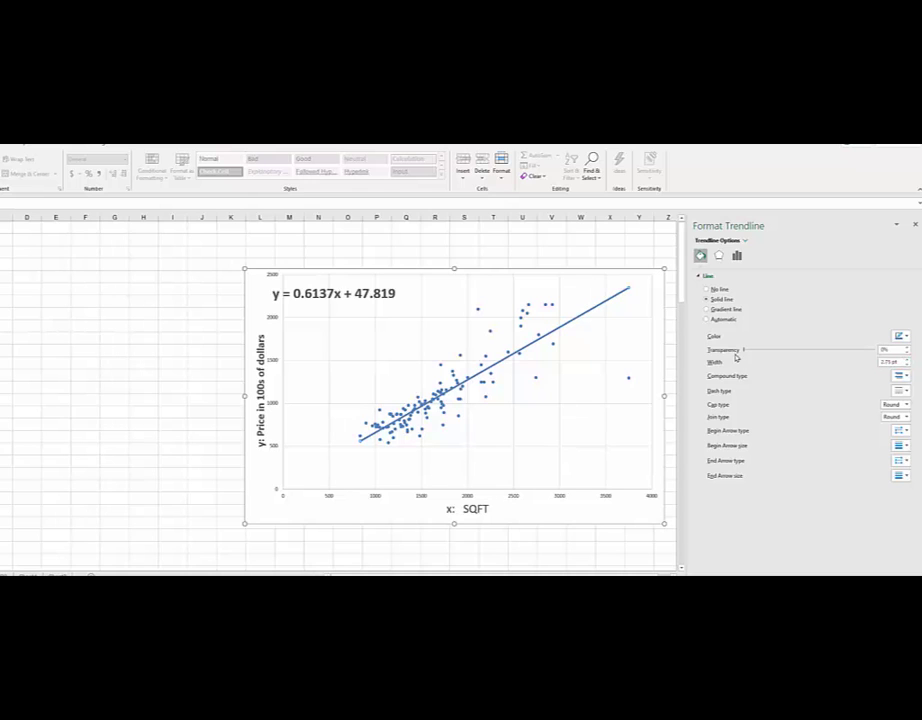
pyautogui.click(581, 535)
pyautogui.click(318, 289)
pyautogui.click(319, 291)
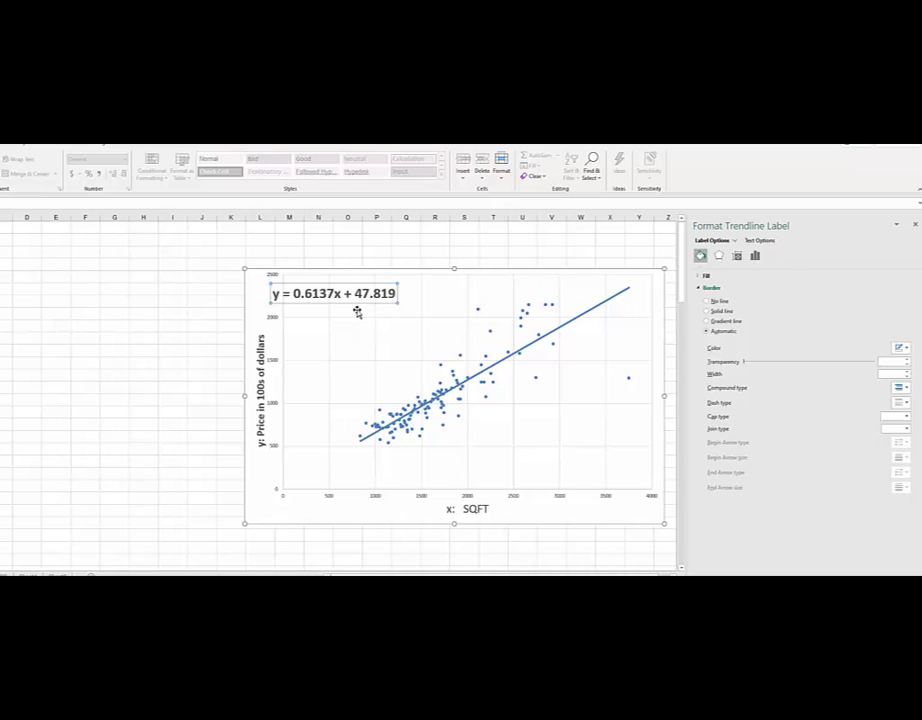
# - Widen column D and reposition the chart beside it, near the upper rows of the sheet
pyautogui.click(22, 250)
pyautogui.moveTo(40, 215); pyautogui.dragTo(125, 216)
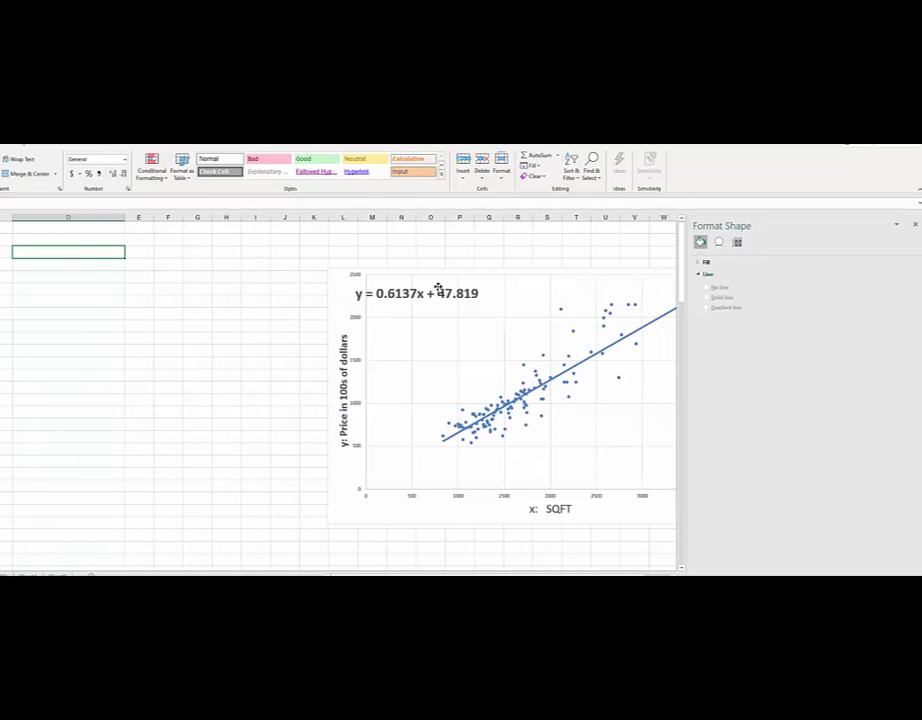
pyautogui.moveTo(436, 273); pyautogui.dragTo(350, 254)
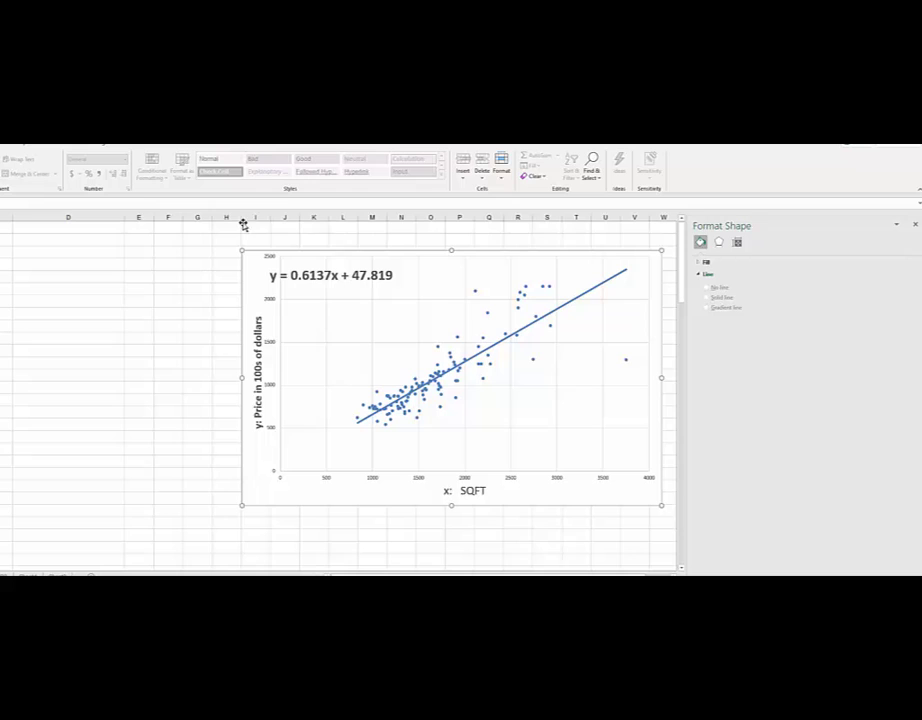
pyautogui.moveTo(123, 215); pyautogui.dragTo(172, 216)
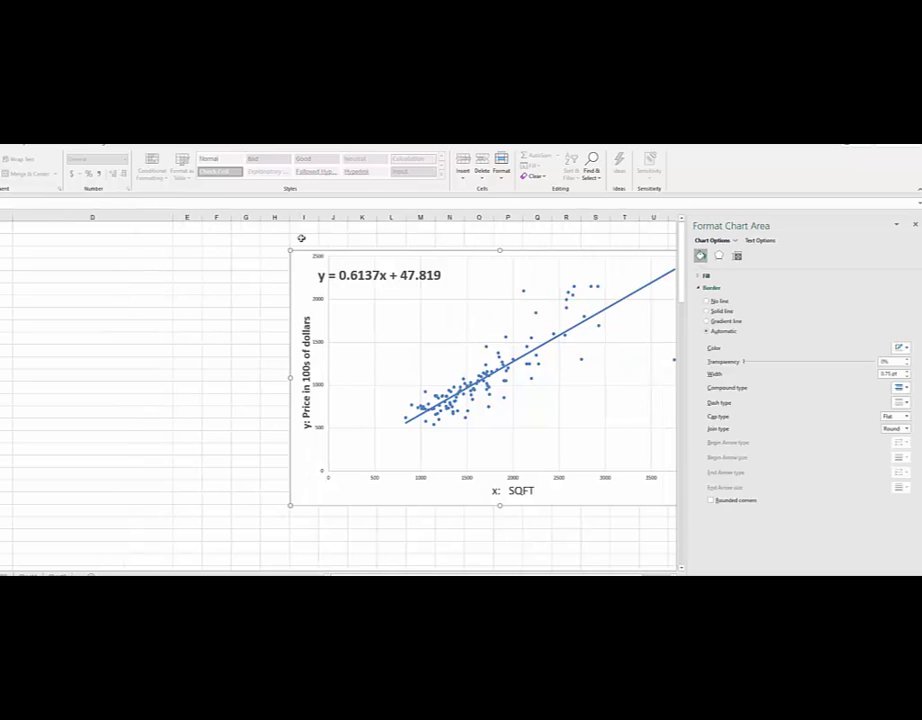
pyautogui.click(358, 257)
pyautogui.moveTo(366, 249); pyautogui.dragTo(314, 246)
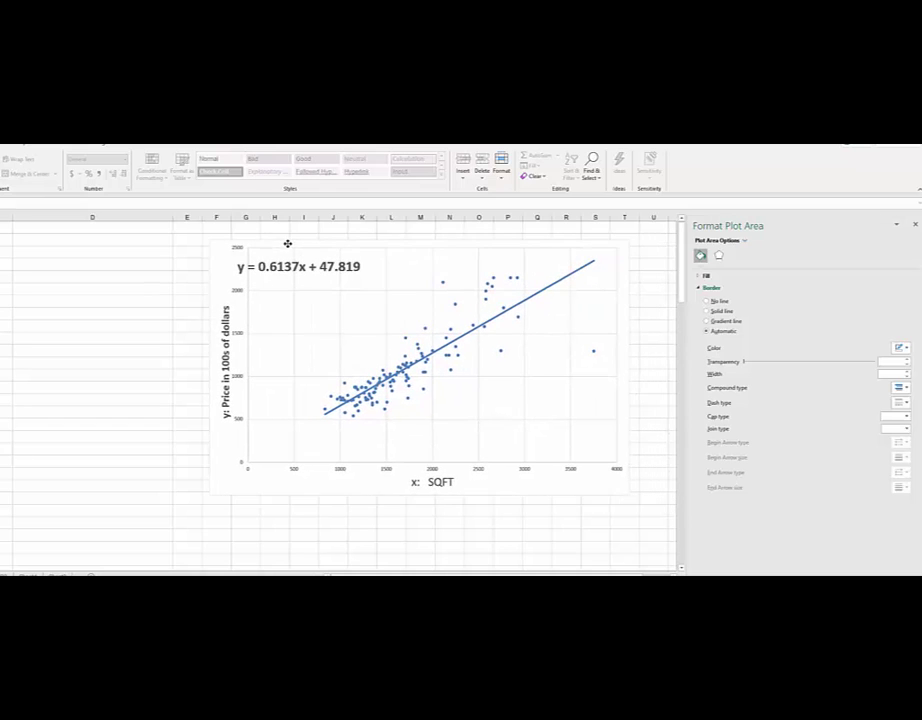
pyautogui.click(288, 467)
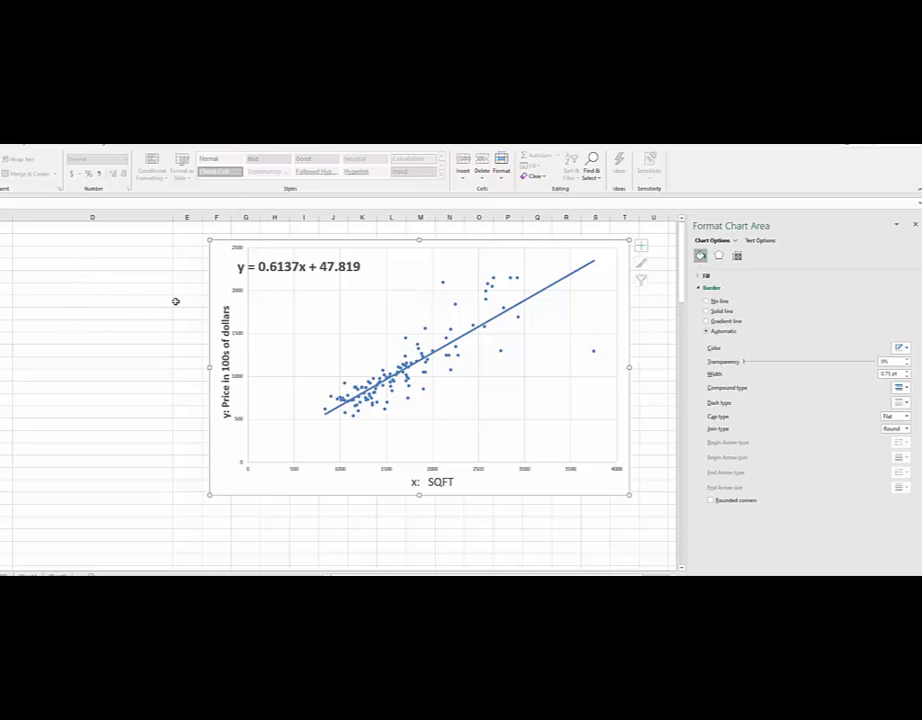
# - Calculate the predicted price for 2500 square feet in the first cell of column D with =.6137*2500+47.819
pyautogui.click(132, 274)
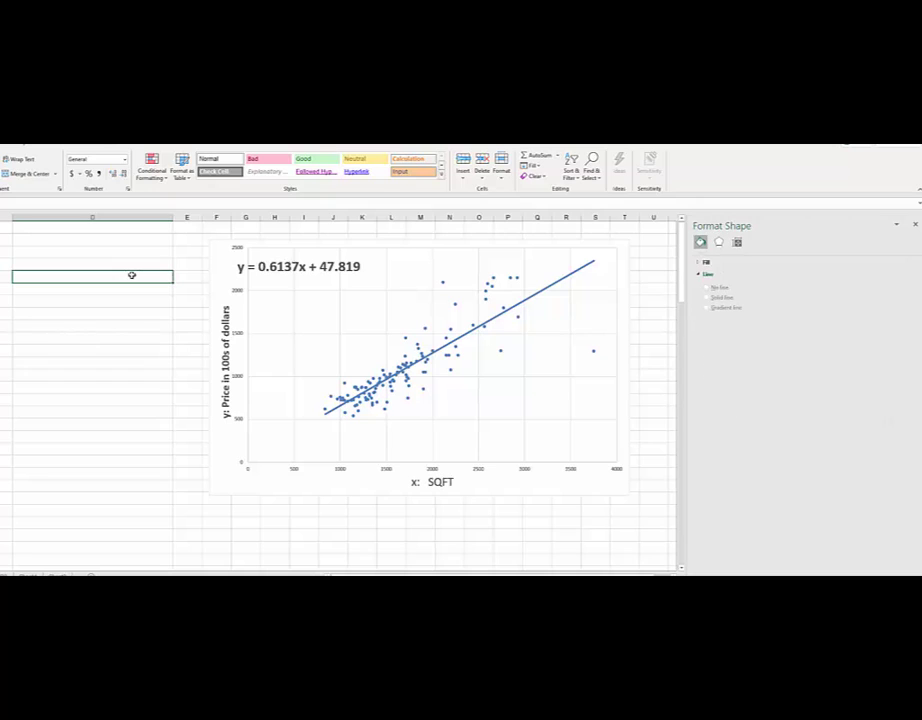
pyautogui.click(107, 228)
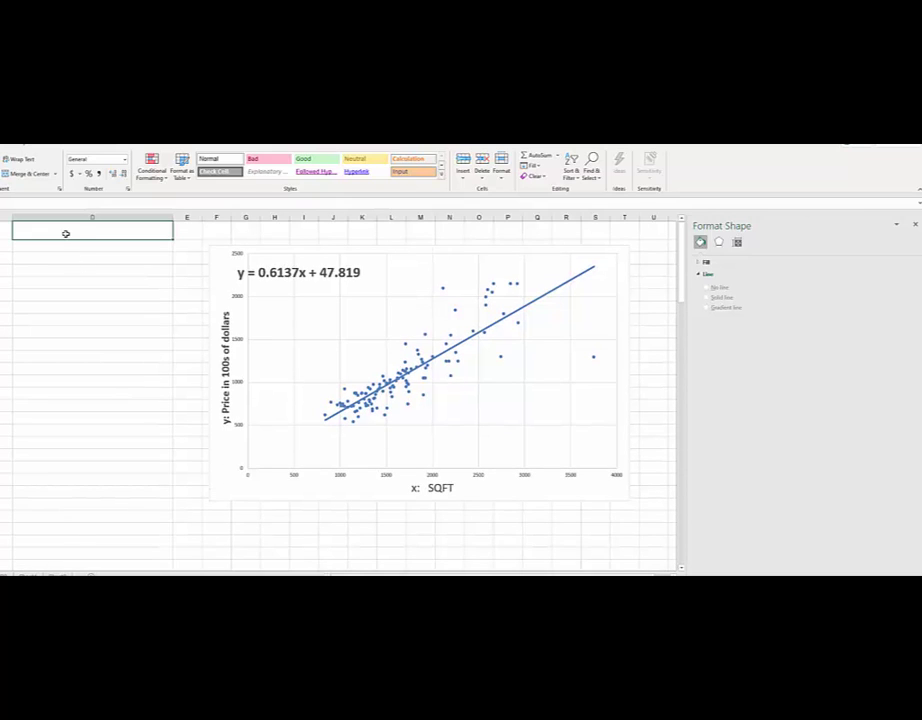
pyautogui.write('=')
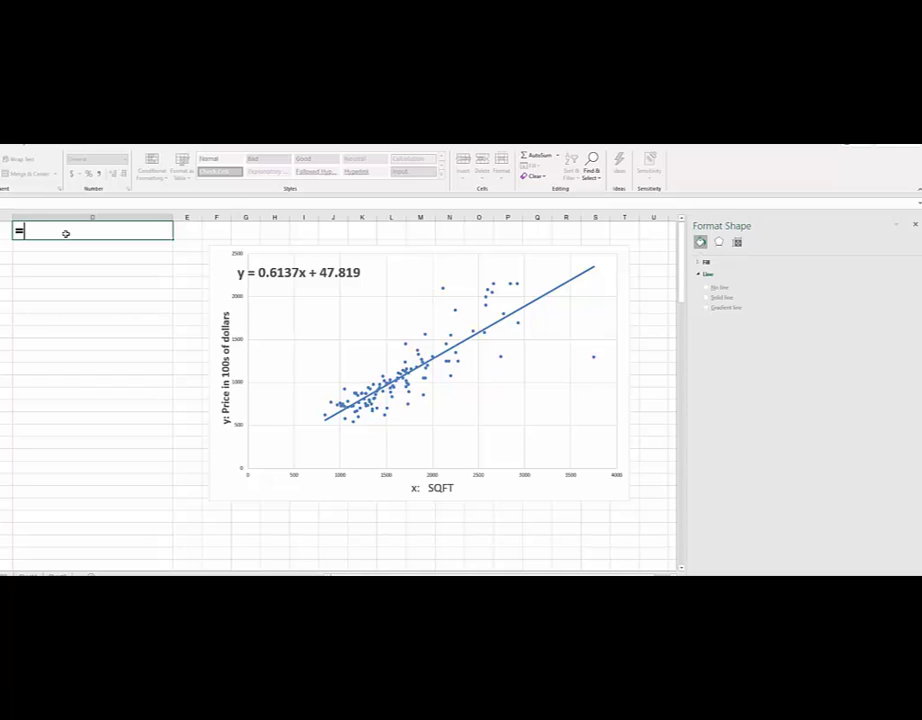
pyautogui.write('.6137*250')
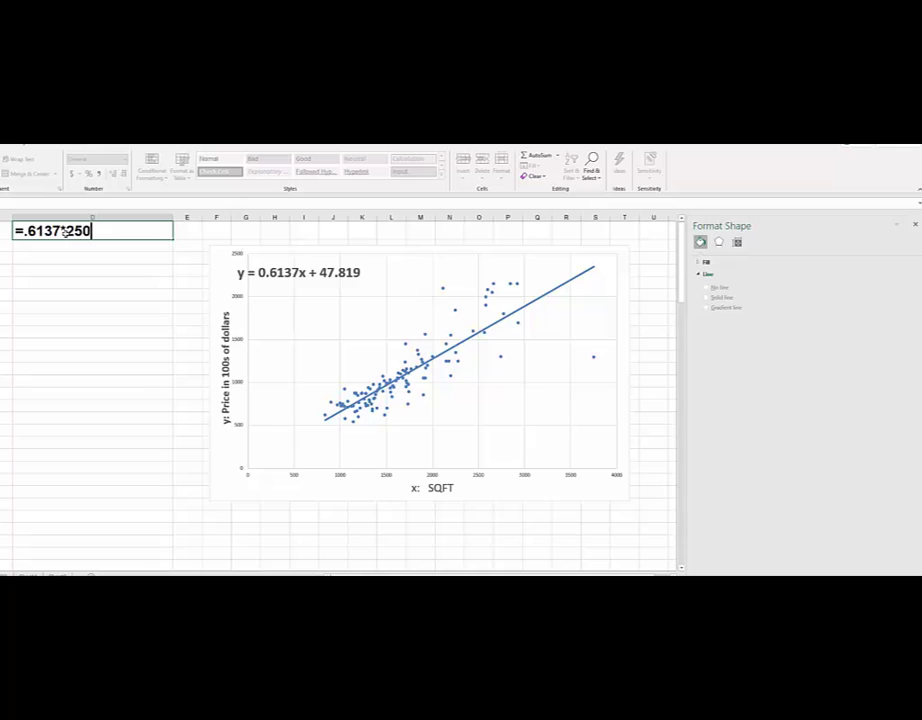
pyautogui.write('0+47.819')
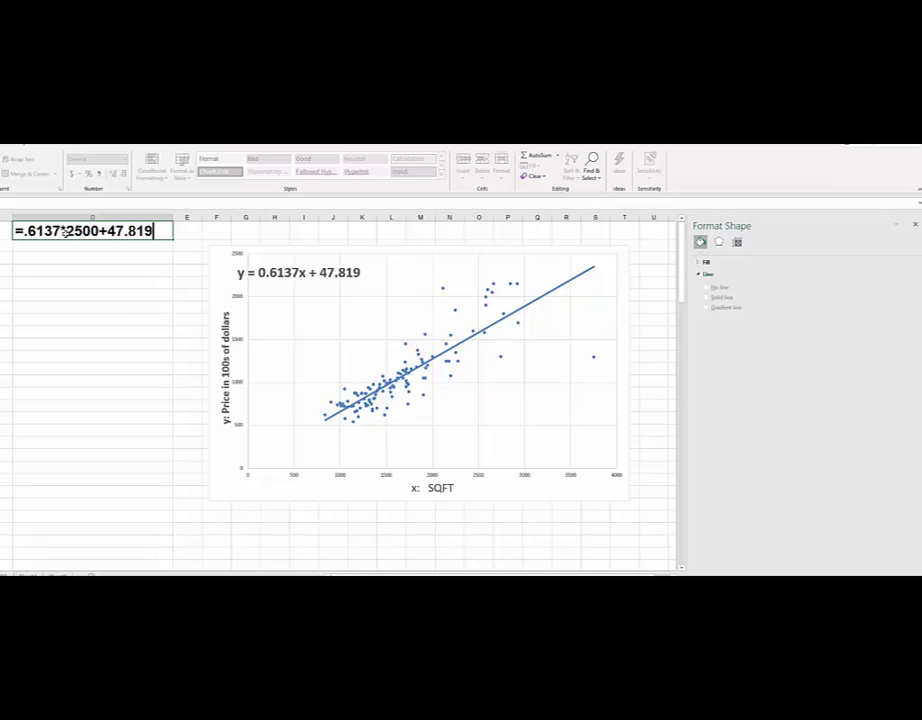
pyautogui.press('Return')
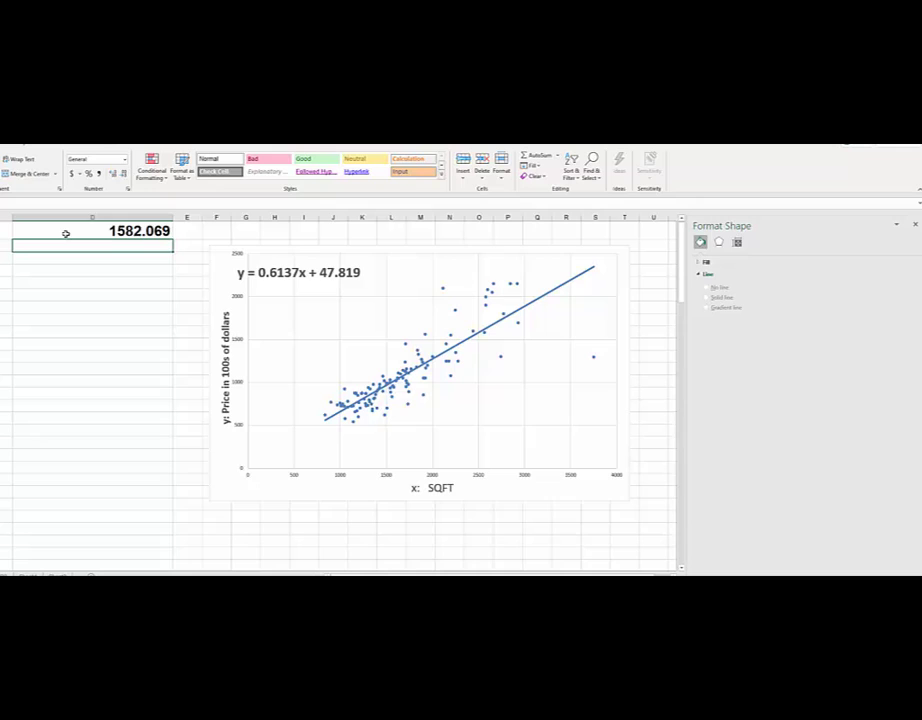
pyautogui.click(115, 231)
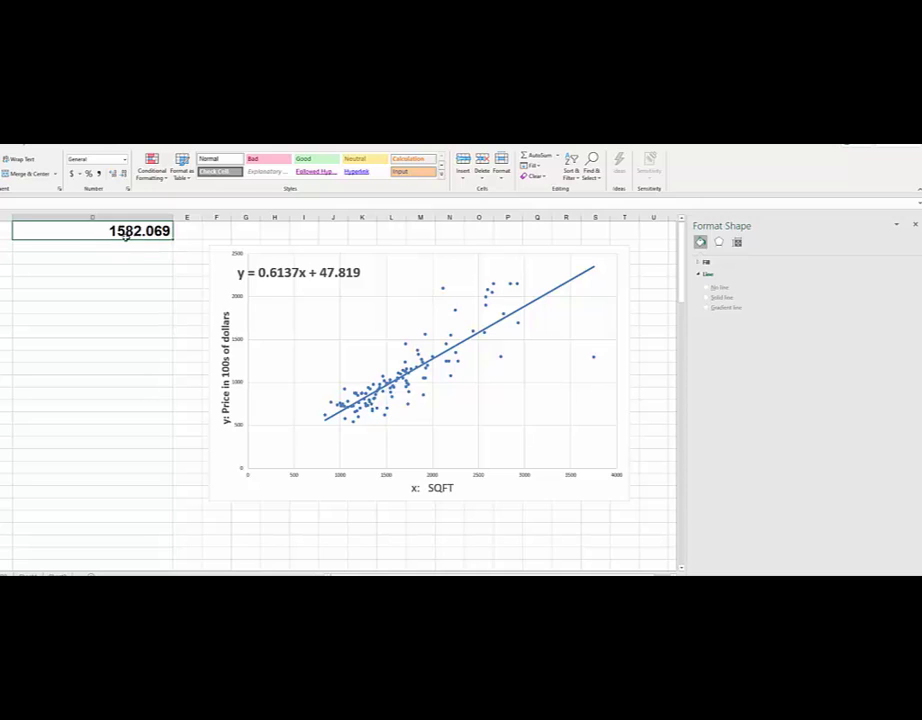
pyautogui.click(116, 249)
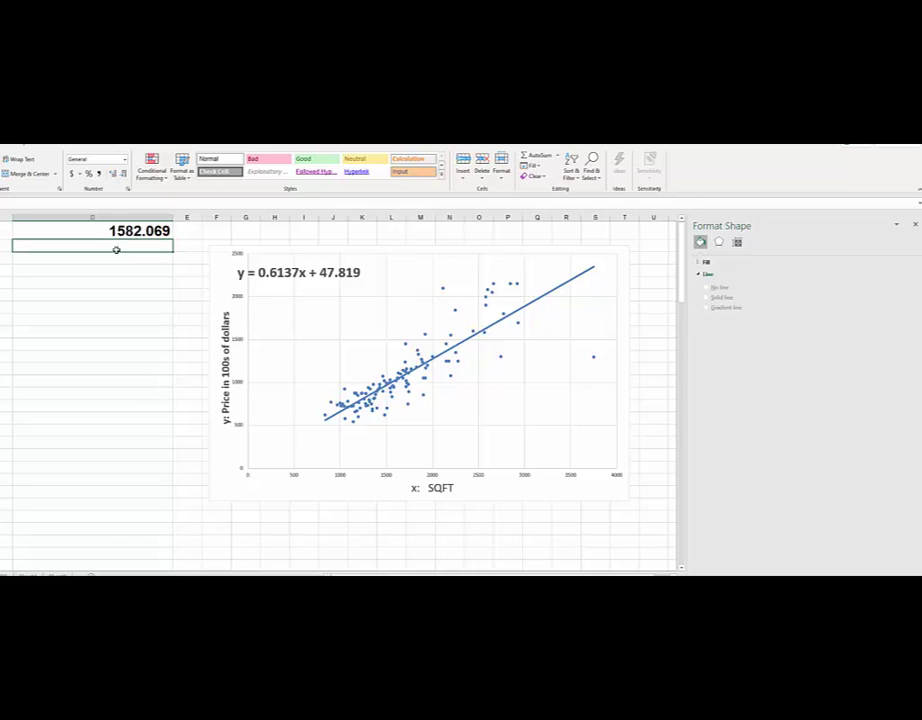
pyautogui.write('=')
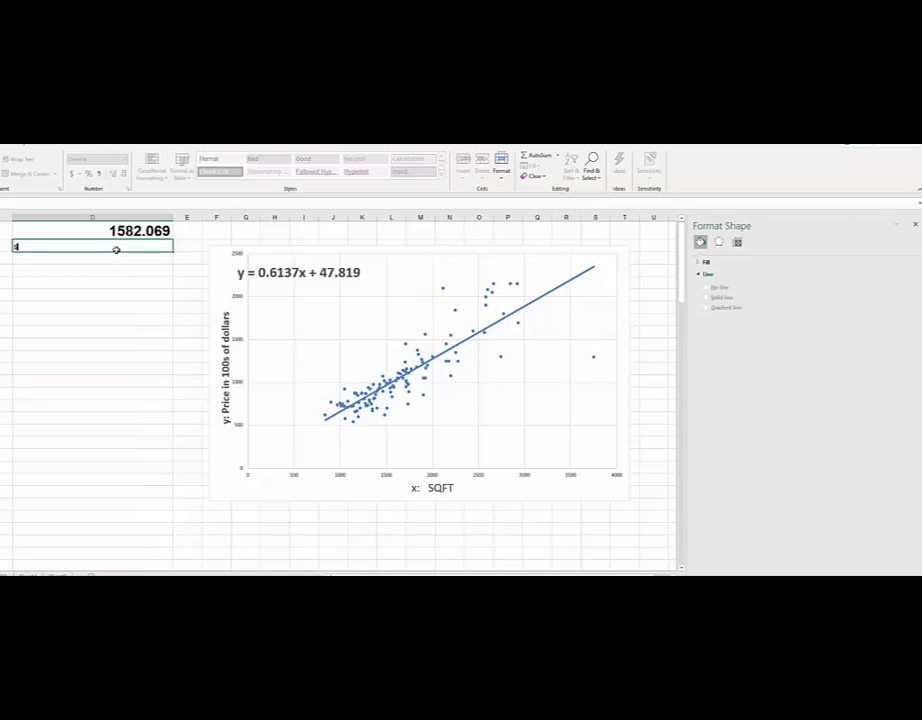
pyautogui.press('BackSpace')
# - Copy the predicted-price cell in column D into the cell directly below it
pyautogui.click(160, 234)
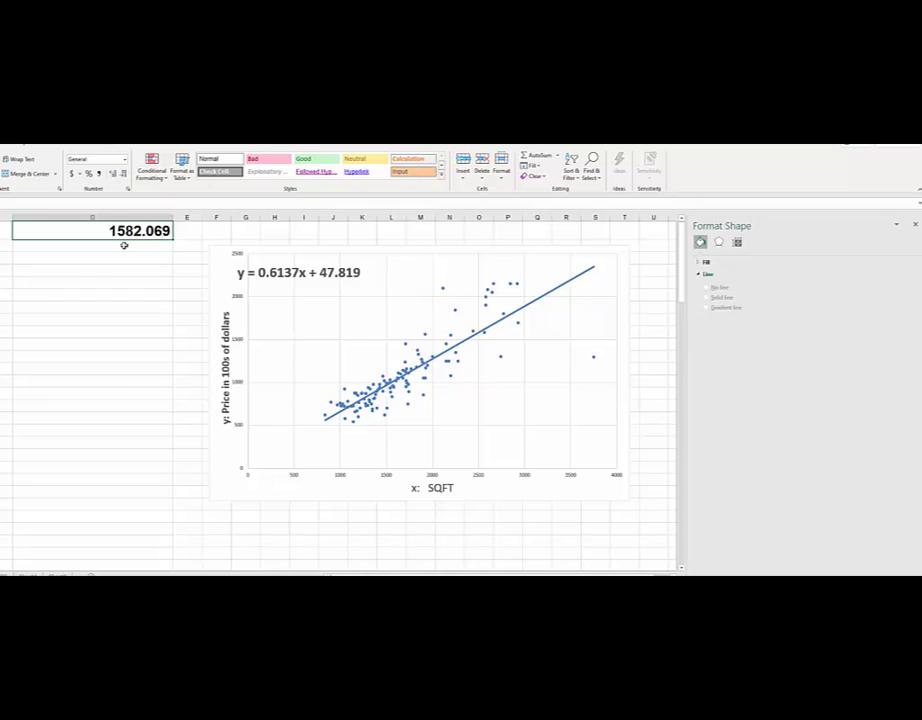
pyautogui.hotkey('ctrl', 'c')
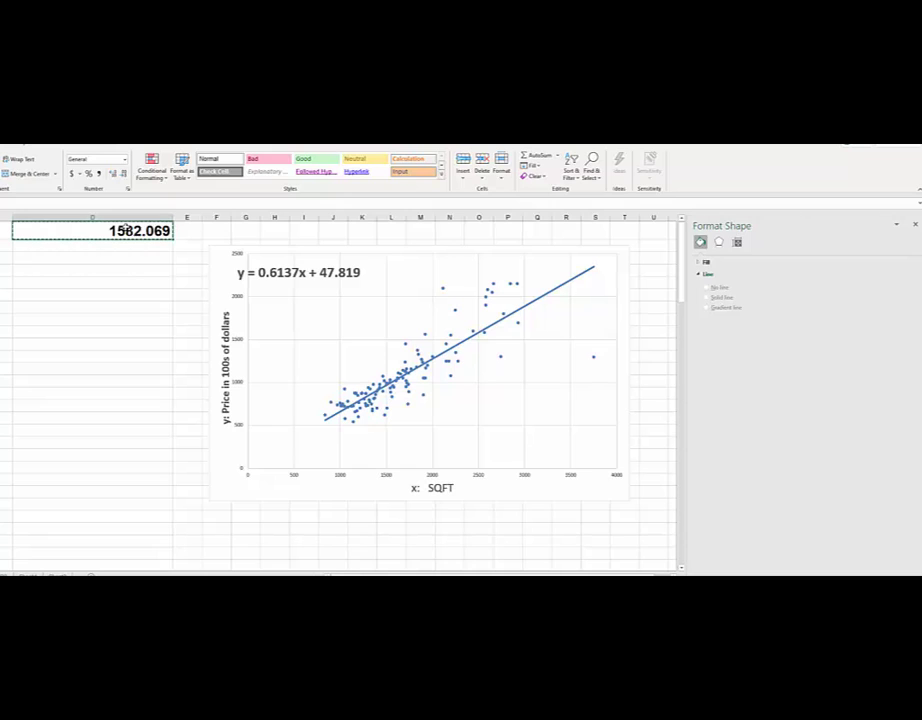
pyautogui.click(109, 244)
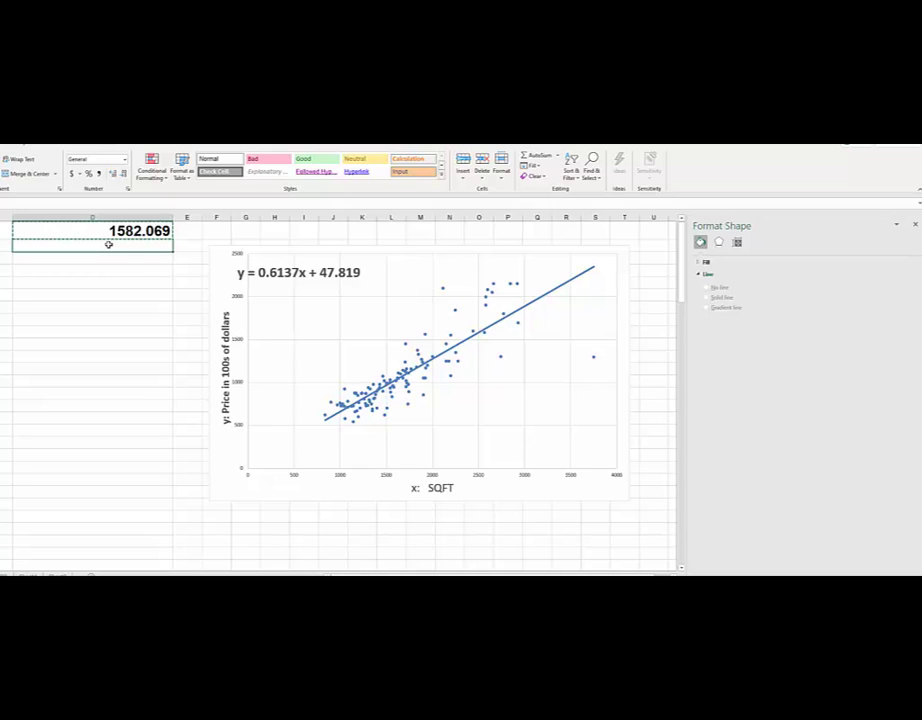
pyautogui.hotkey('ctrl', 'v')
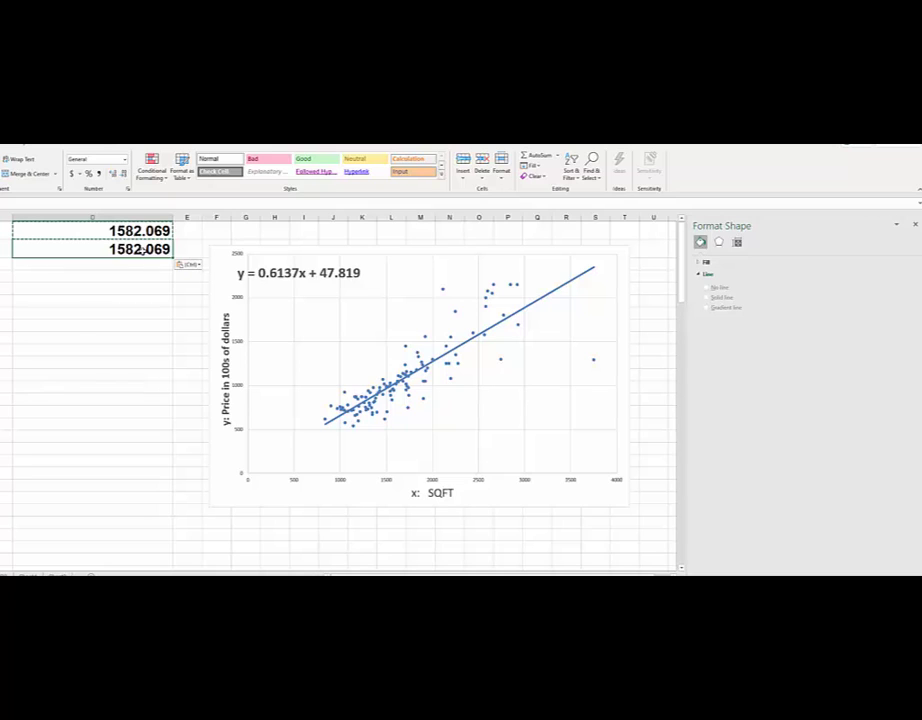
# - Replace the contents of the copied cell below the prediction with the full dollar amount $158206.90
pyautogui.write('$1')
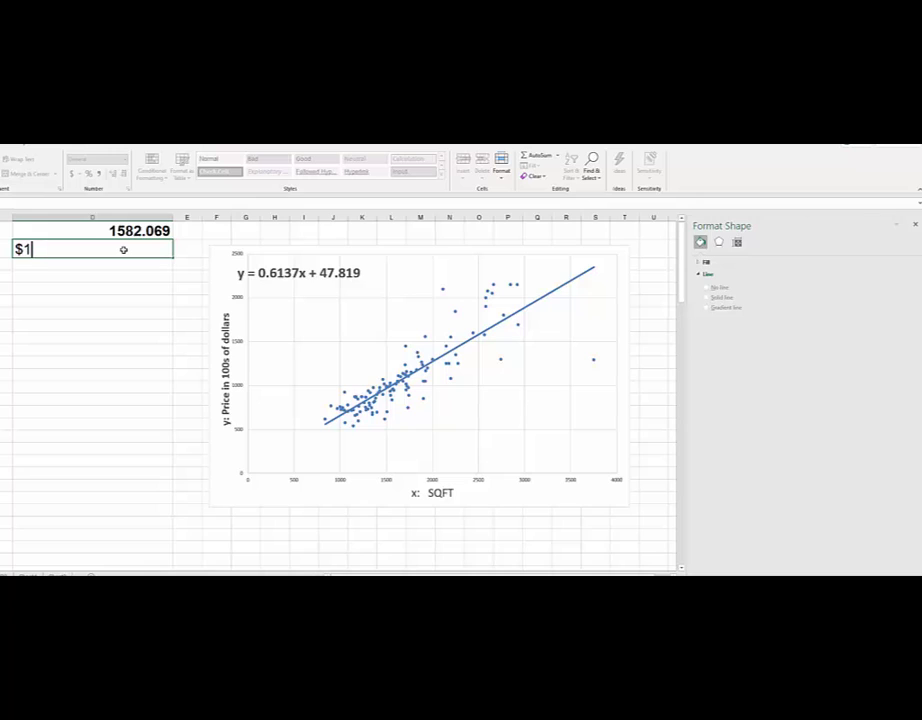
pyautogui.write('58208')
pyautogui.press('BackSpace')
pyautogui.write('6.90')
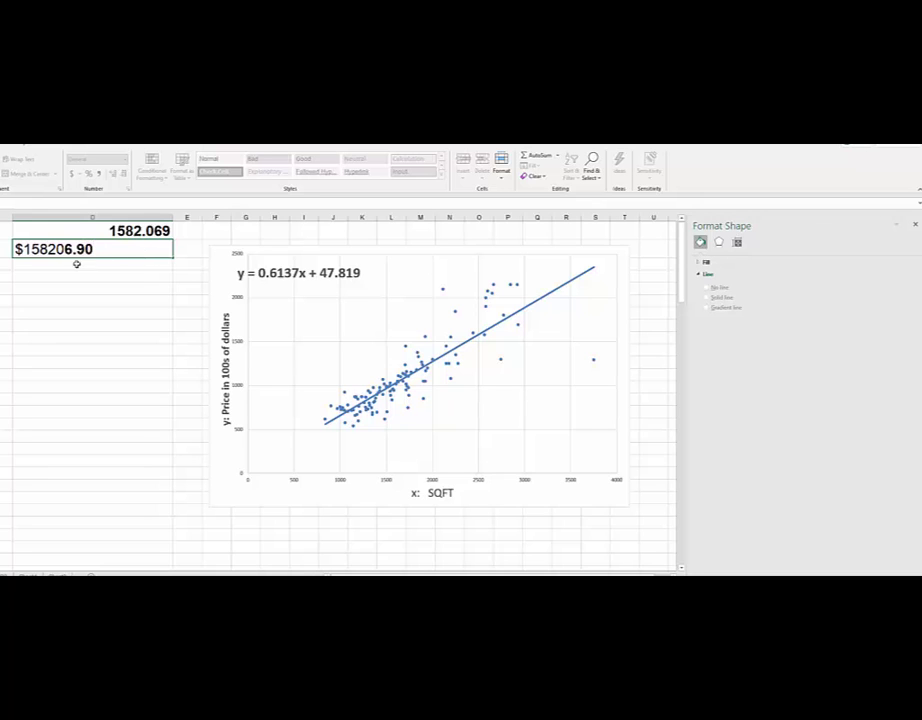
pyautogui.press('Return')
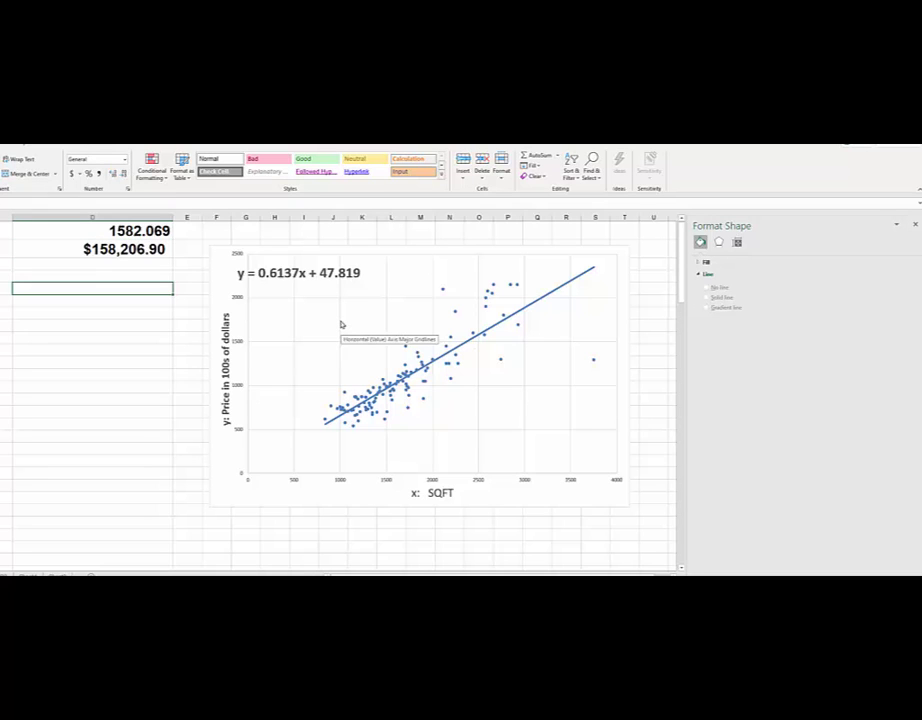